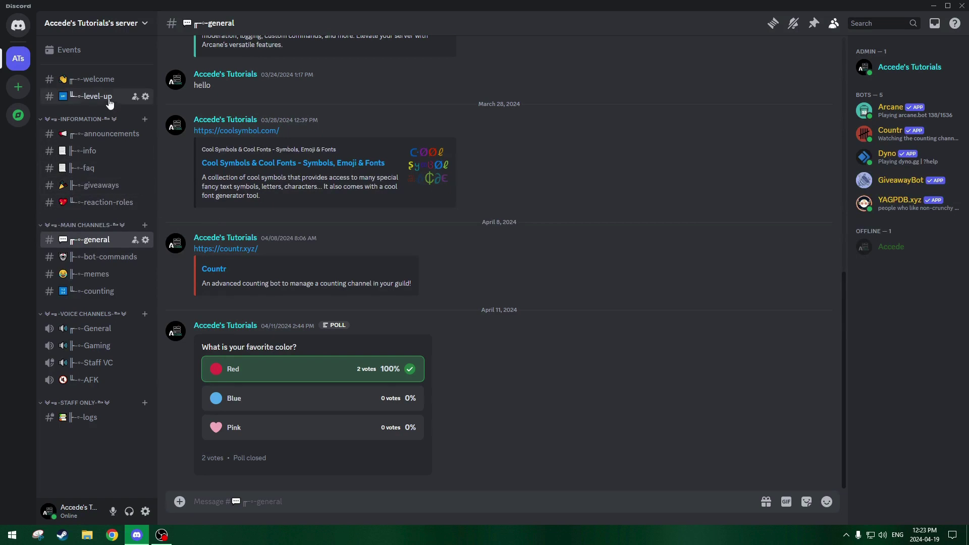
# Create a text channel named ✅-verification, inserting the green check emoji from the emoji panel
pyautogui.rightClick(87, 67)
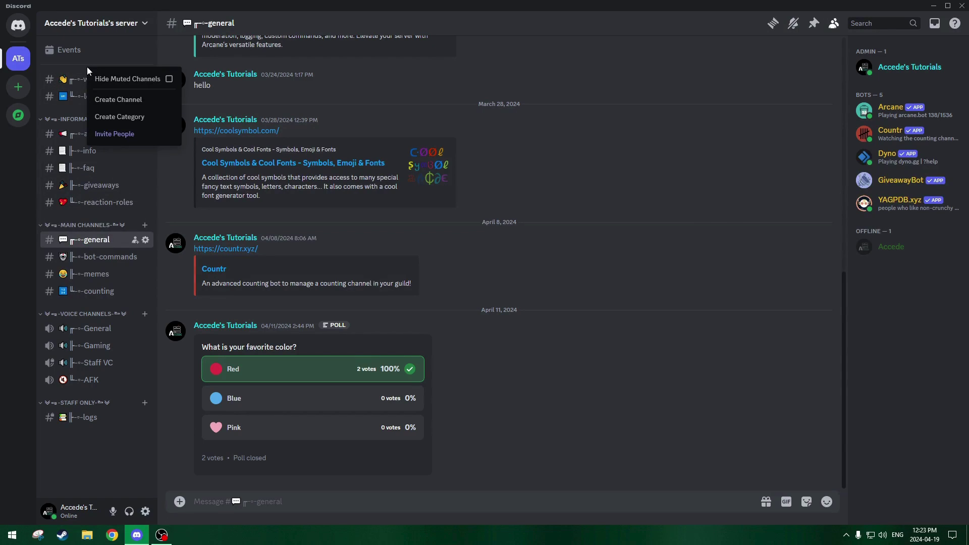
pyautogui.click(122, 100)
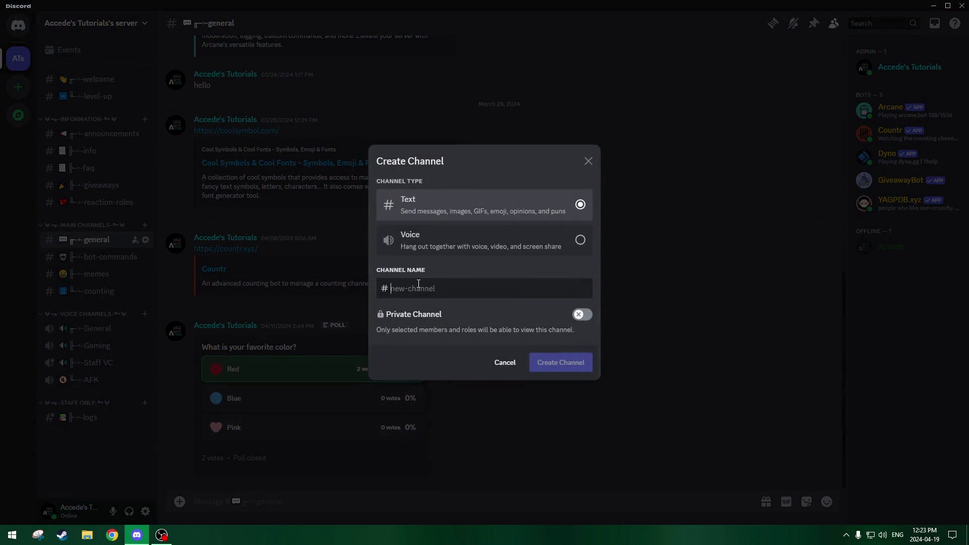
pyautogui.write('verification')
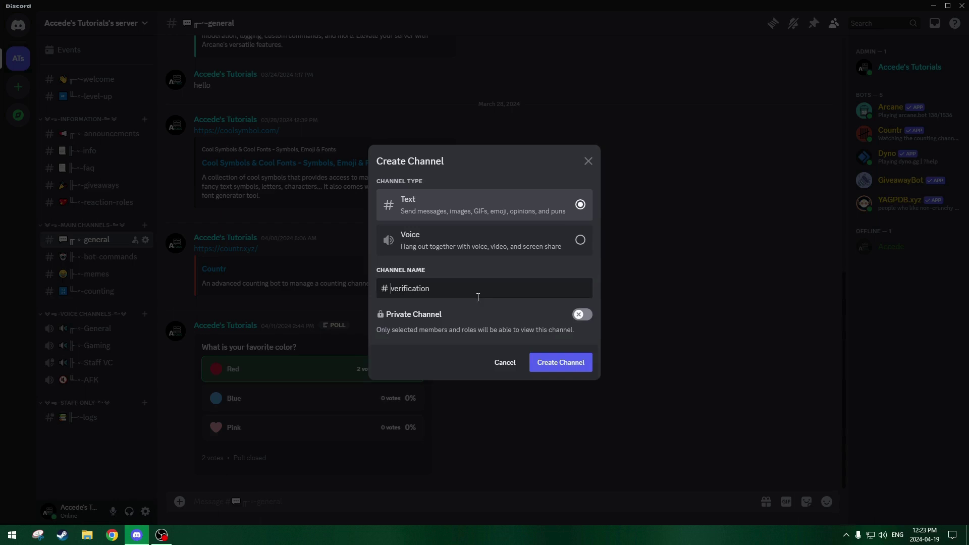
pyautogui.press('super+period')
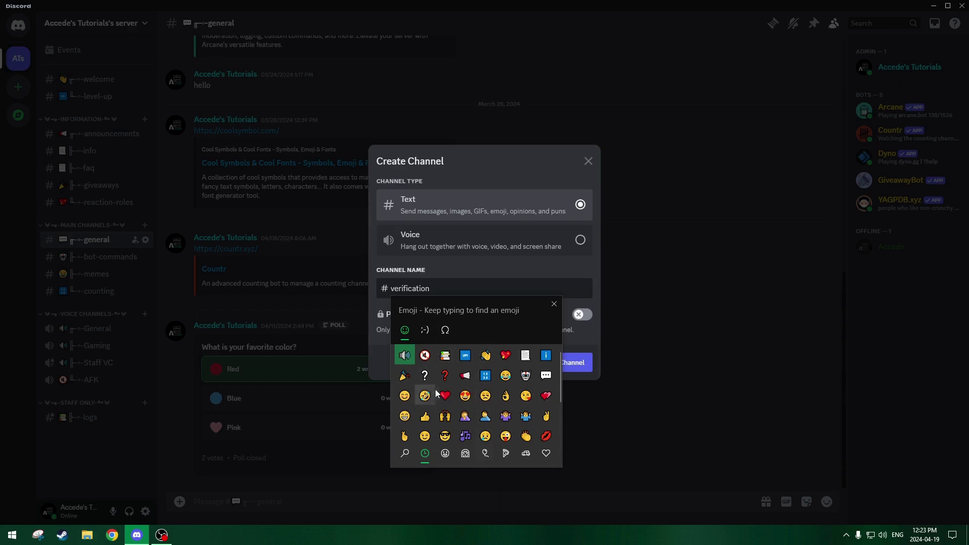
pyautogui.write('check')
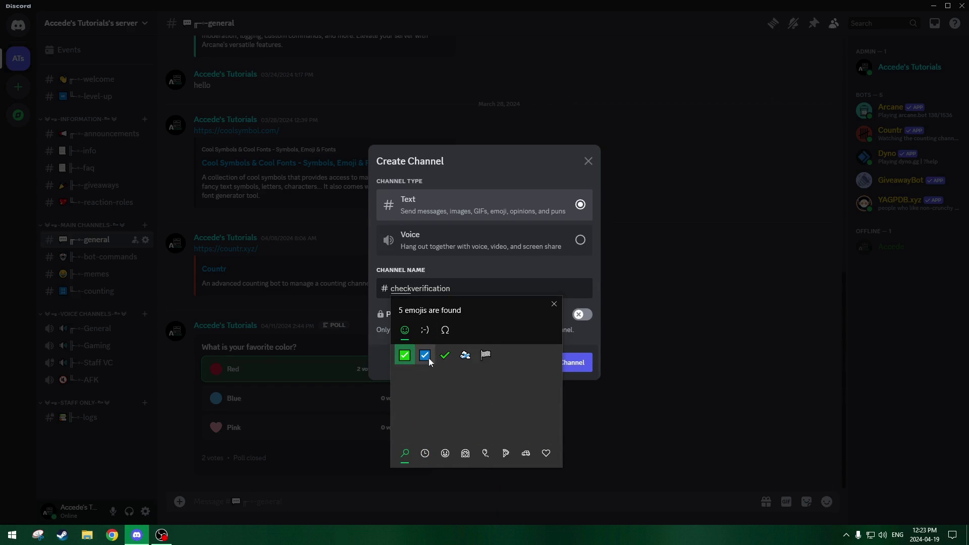
pyautogui.click(404, 355)
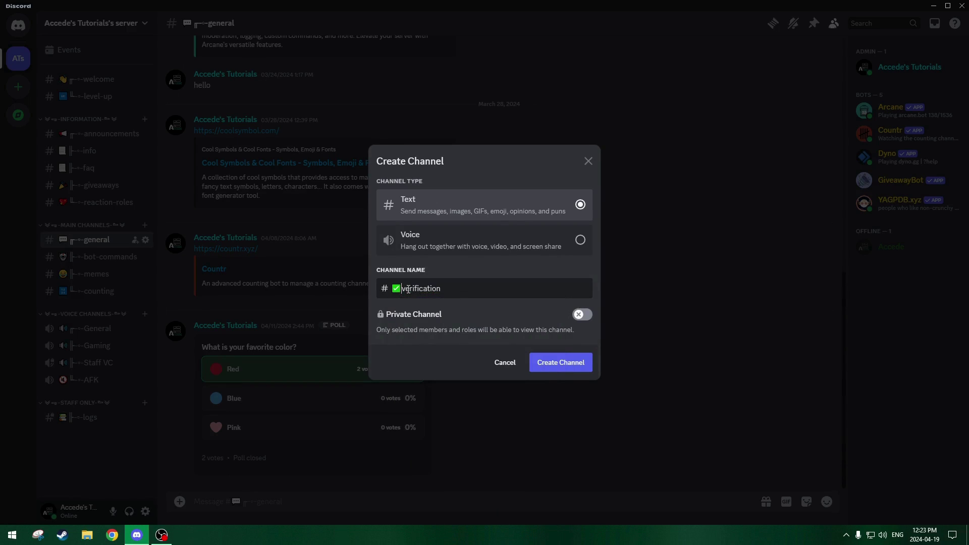
pyautogui.write('-')
pyautogui.click(555, 362)
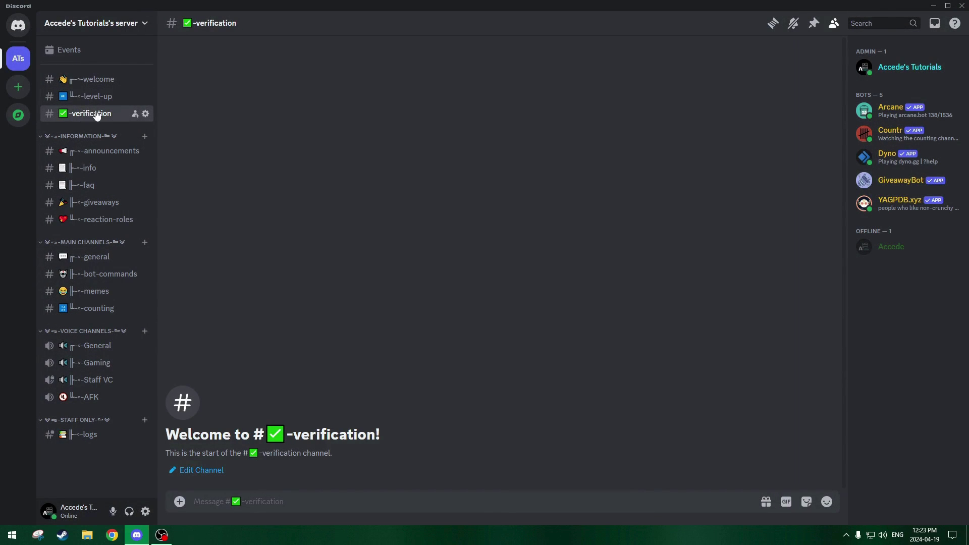
# Drag the ✅-verification channel above welcome at the top of the channel list
pyautogui.moveTo(95, 118); pyautogui.dragTo(92, 77)
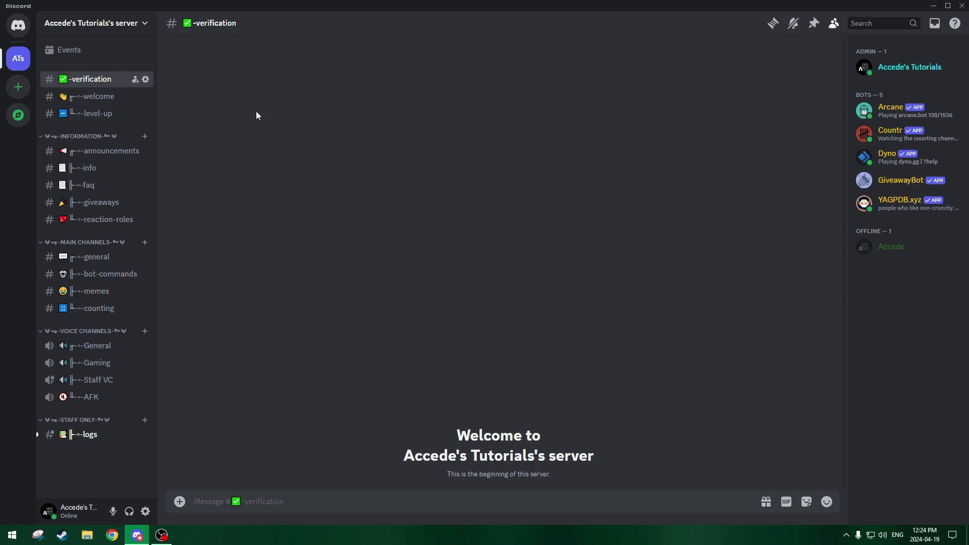
# Open the Roles page of the server settings from the server icon's menu
pyautogui.click(101, 26)
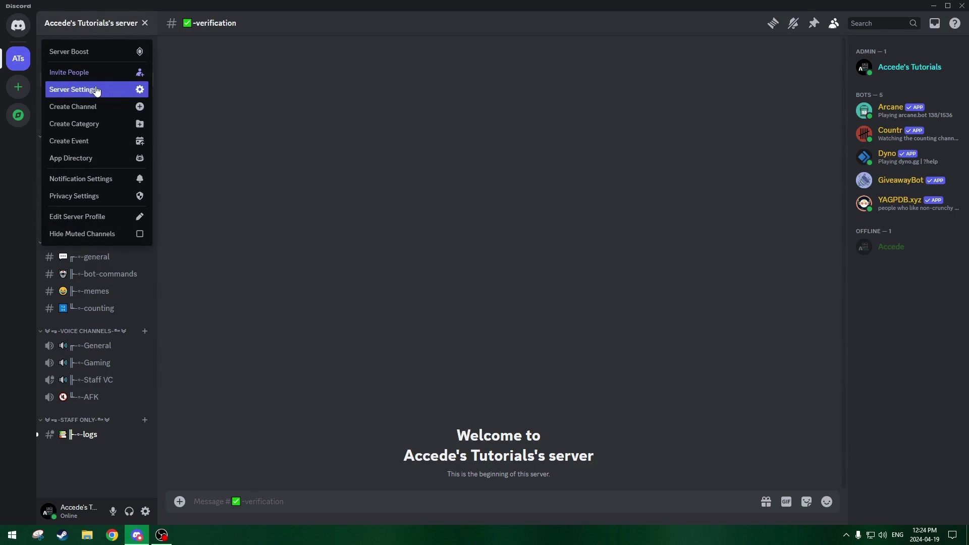
pyautogui.click(19, 58)
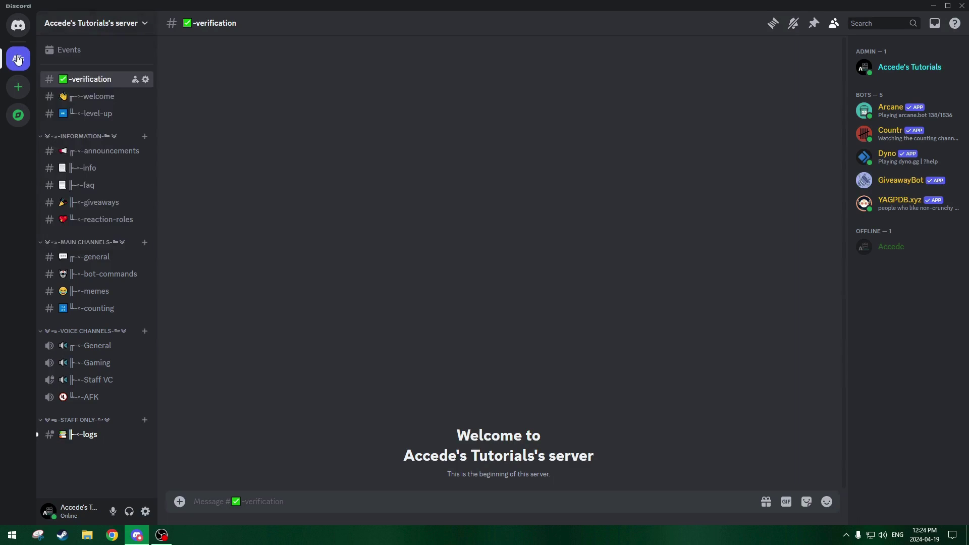
pyautogui.rightClick(18, 56)
pyautogui.moveTo(59, 132)
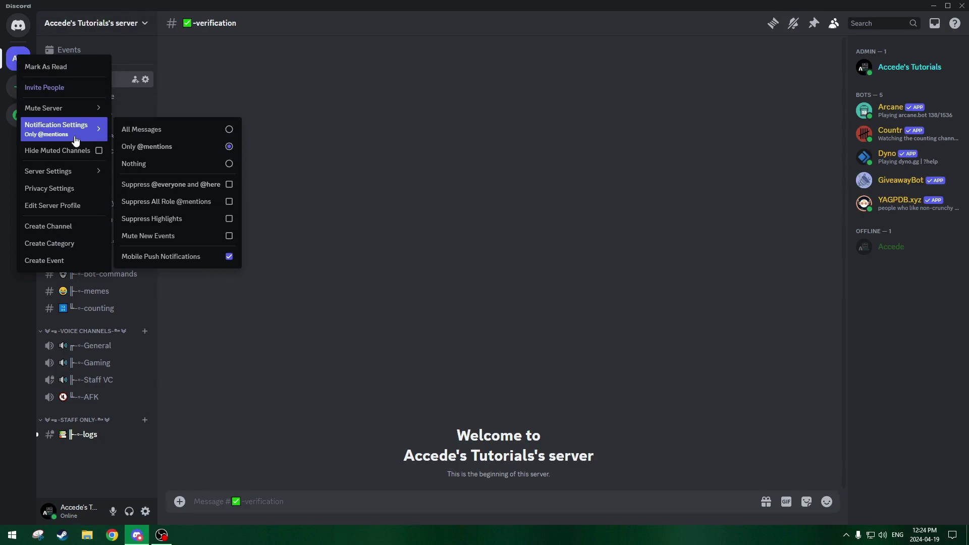
pyautogui.moveTo(66, 180)
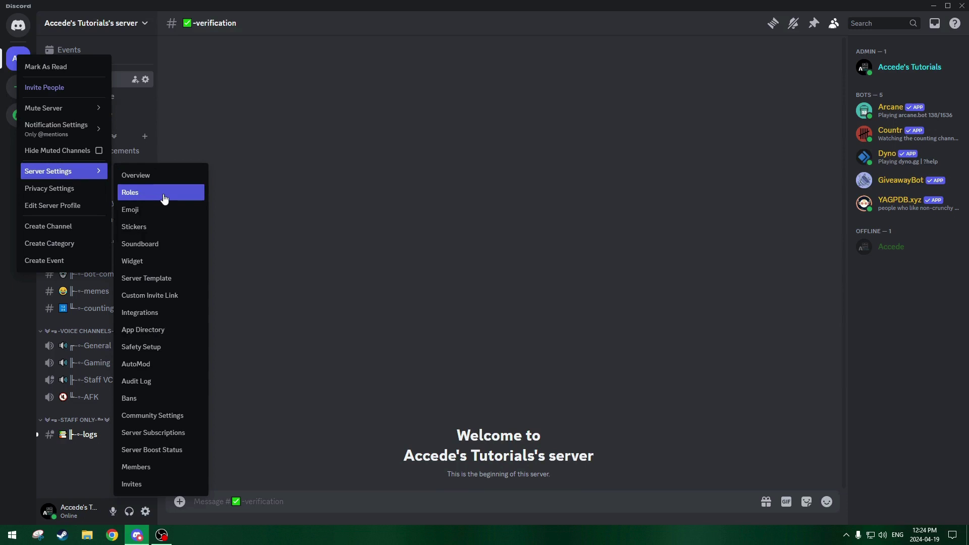
pyautogui.click(146, 194)
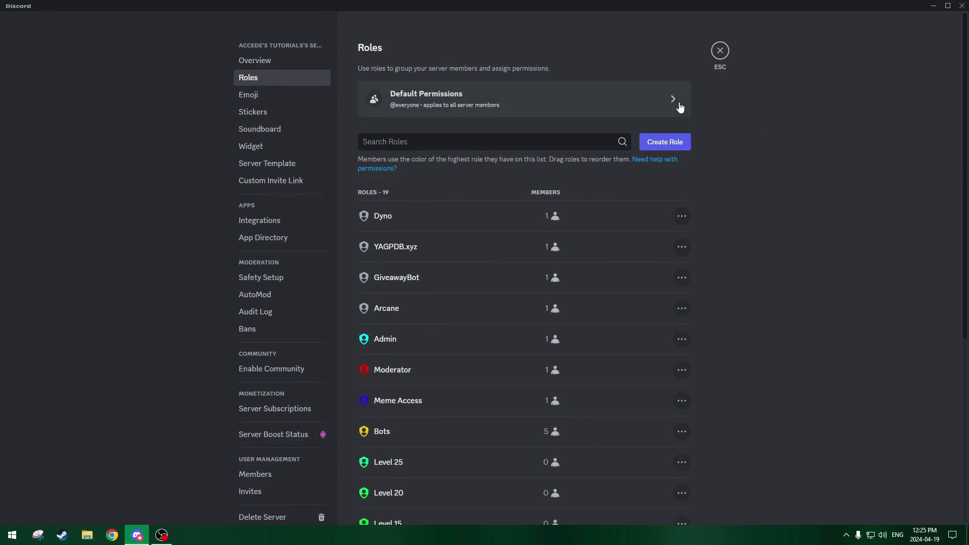
# Create a new role named 'verified', save it, and reselect it in the role list
pyautogui.click(665, 143)
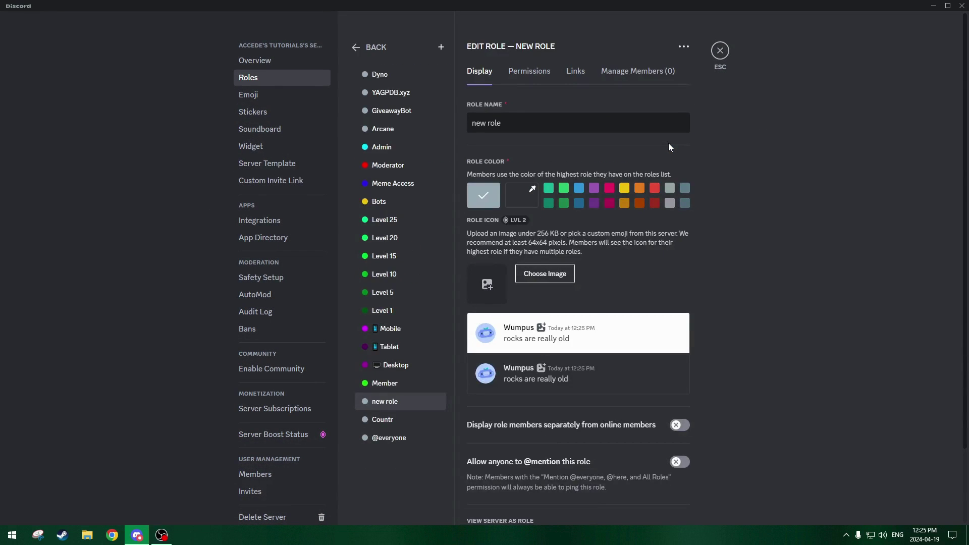
pyautogui.hotkey('ctrl', 'a')
pyautogui.write('verified')
pyautogui.click(676, 501)
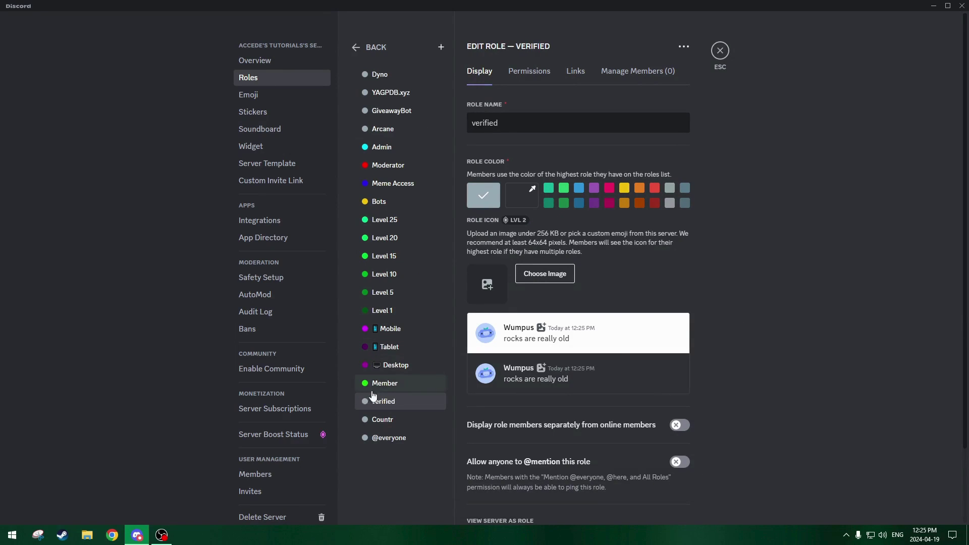
pyautogui.click(398, 406)
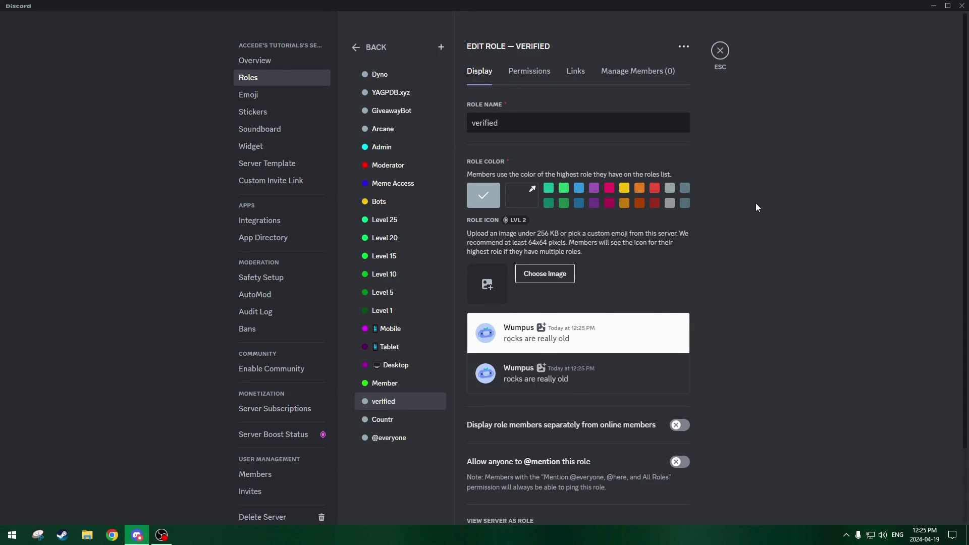
# Give the role a bright green custom colour (#00ff27) and save
pyautogui.click(526, 198)
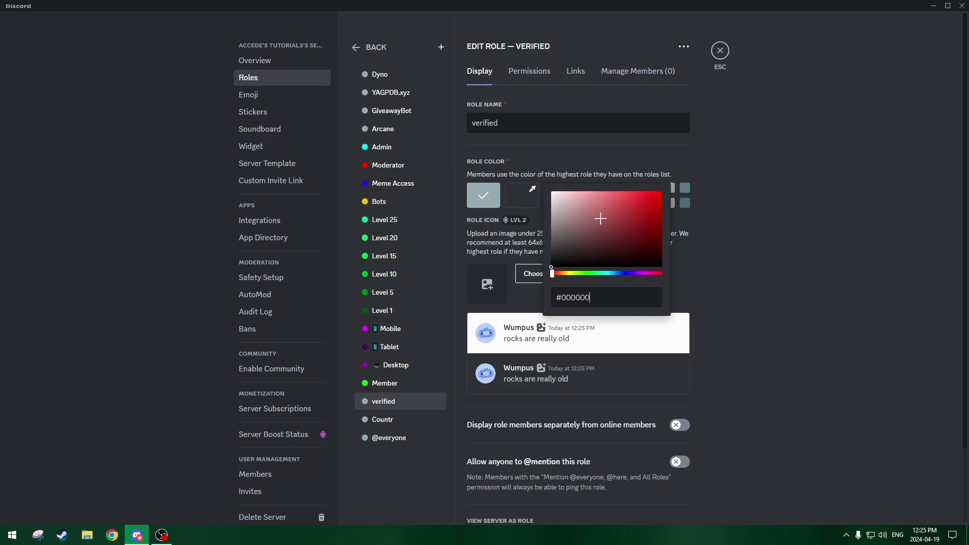
pyautogui.click(592, 273)
pyautogui.moveTo(594, 226)
pyautogui.mouseDown()
pyautogui.moveTo(676, 177)
pyautogui.moveTo(730, 177)
pyautogui.mouseUp()
pyautogui.click(665, 499)
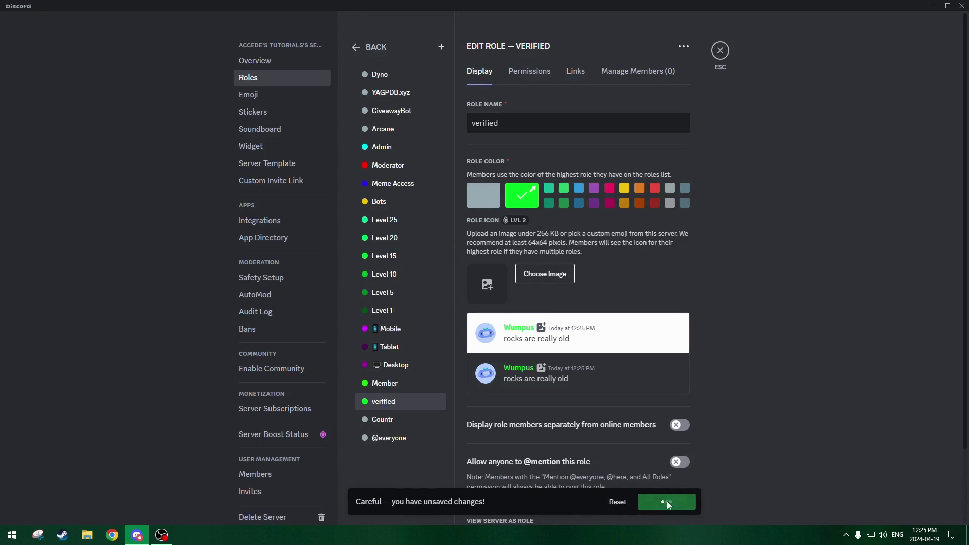
# Rename the role to 'Verified' with a capital V and save
pyautogui.moveTo(404, 405)
pyautogui.mouseDown()
pyautogui.moveTo(402, 372)
pyautogui.moveTo(395, 408)
pyautogui.moveTo(404, 403)
pyautogui.mouseUp()
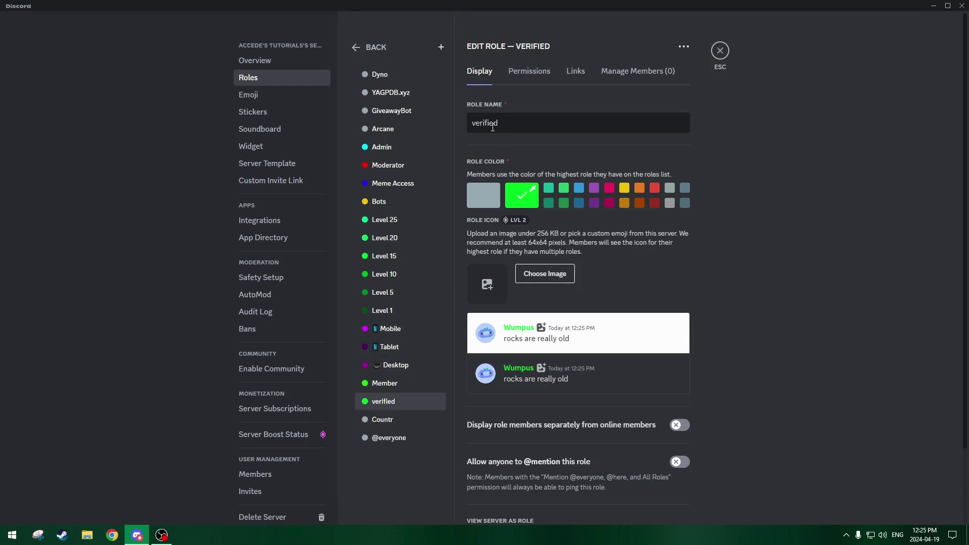
pyautogui.press('BackSpace')
pyautogui.write('V')
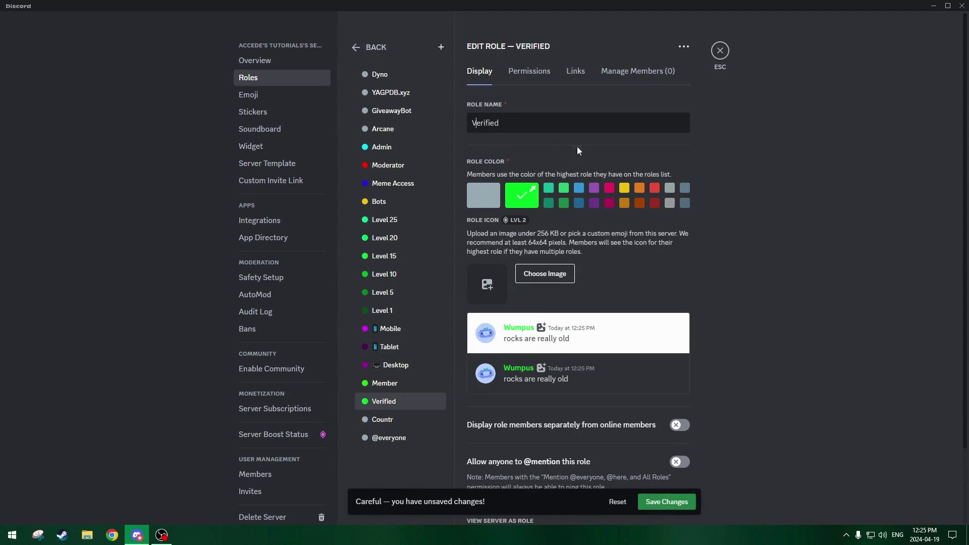
pyautogui.click(667, 502)
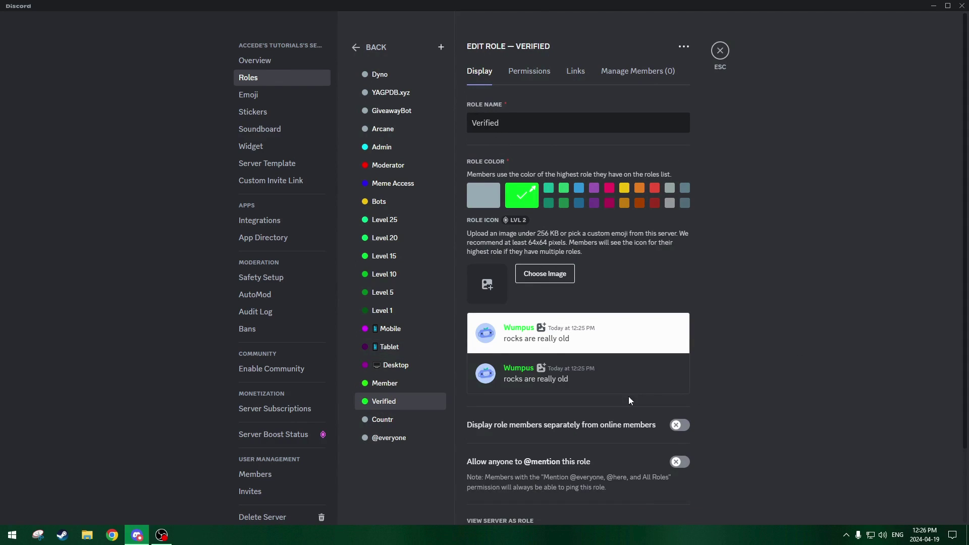
pyautogui.scroll(-1, 537, 401)
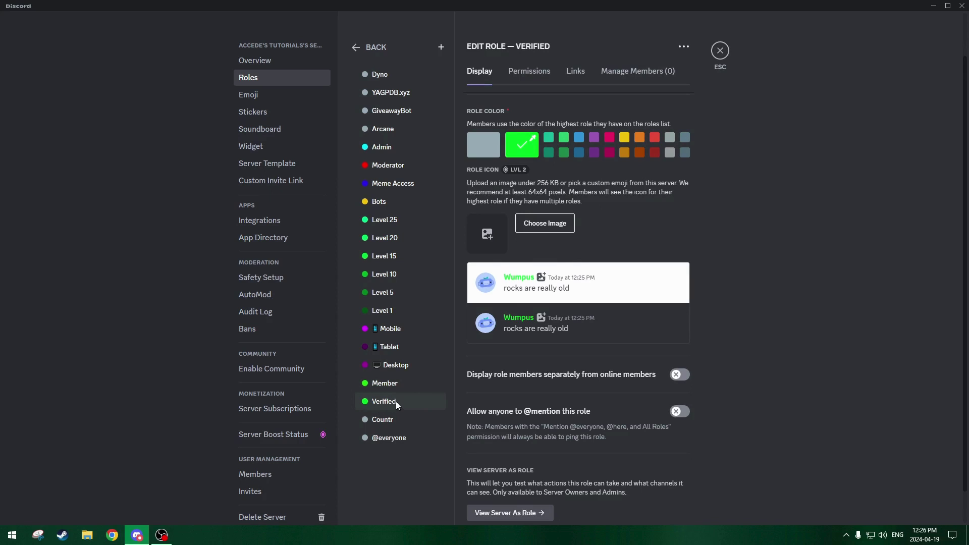
# Review the Verified role's Permissions, return to Display, and close Server Settings
pyautogui.scroll(1, 732, 271)
pyautogui.scroll(-2, 720, 280)
pyautogui.scroll(2, 705, 252)
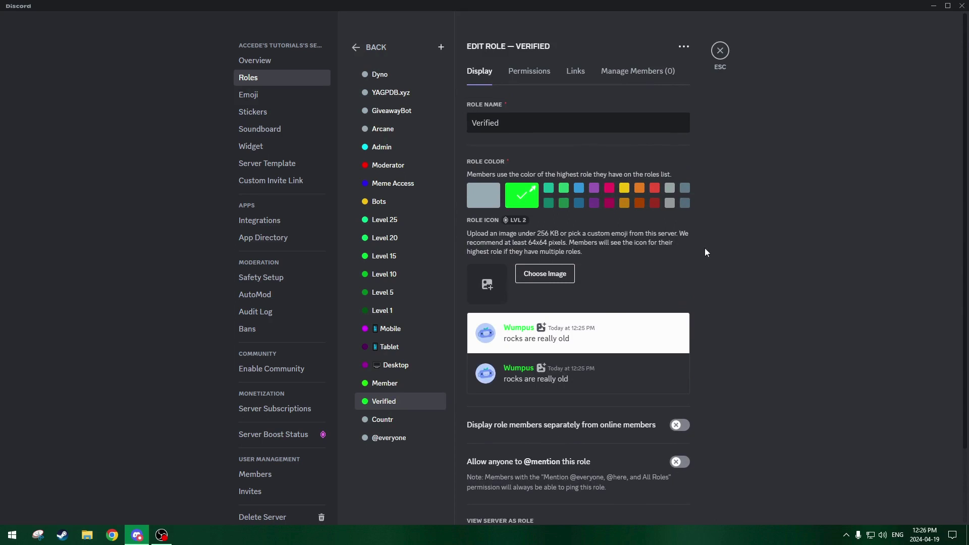
pyautogui.click(538, 70)
pyautogui.scroll(-15, 686, 225)
pyautogui.scroll(15, 727, 217)
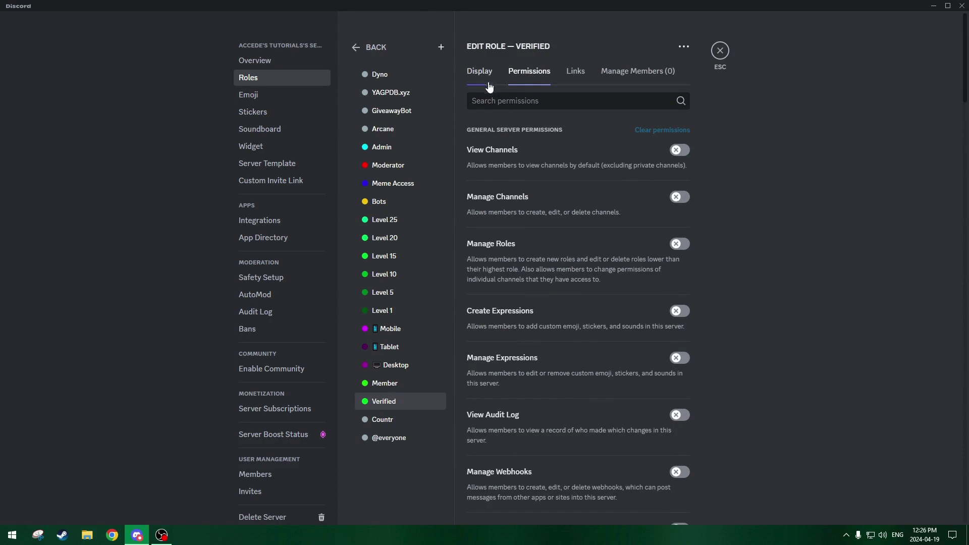
pyautogui.click(480, 71)
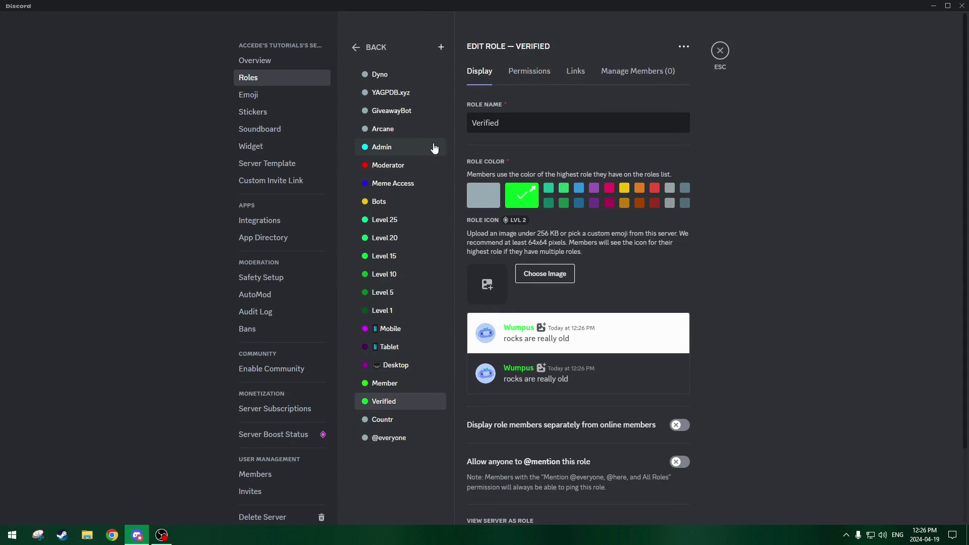
pyautogui.click(720, 51)
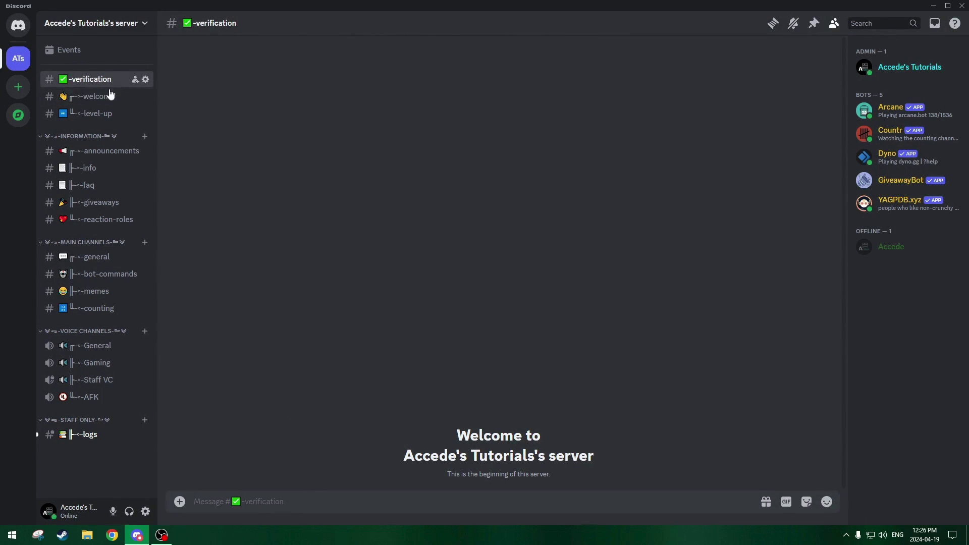
pyautogui.click(90, 260)
pyautogui.scroll(15, 535, 245)
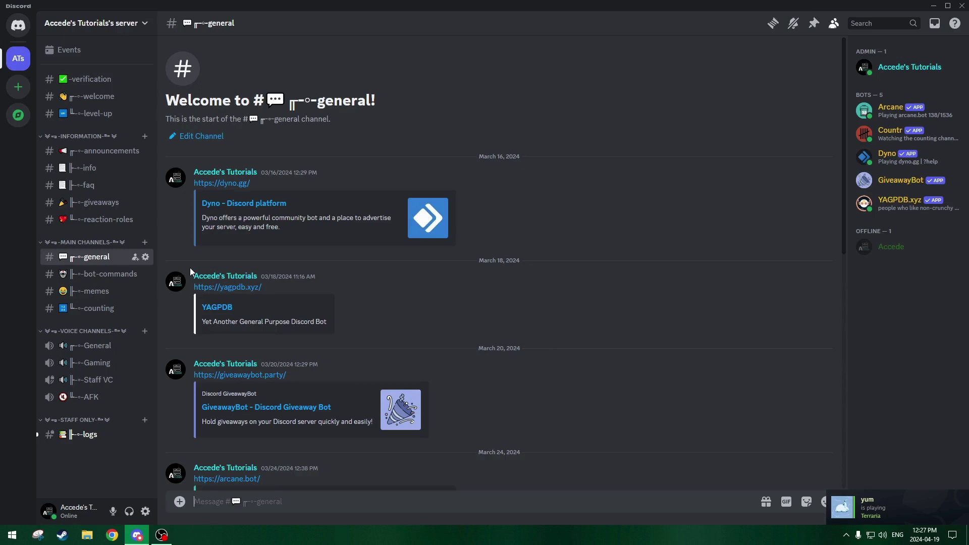
pyautogui.moveTo(305, 281); pyautogui.dragTo(218, 279)
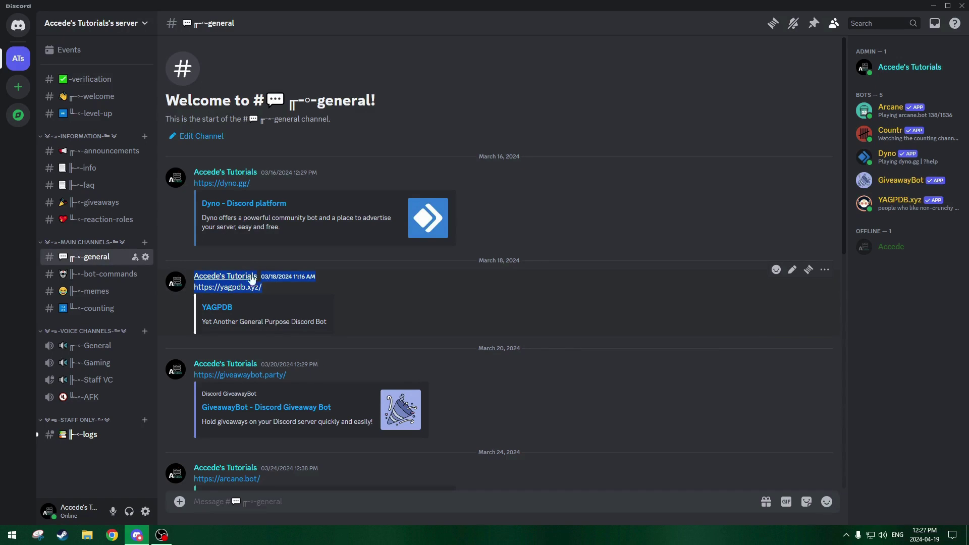
pyautogui.click(331, 282)
pyautogui.moveTo(285, 292); pyautogui.dragTo(194, 275)
pyautogui.click(275, 284)
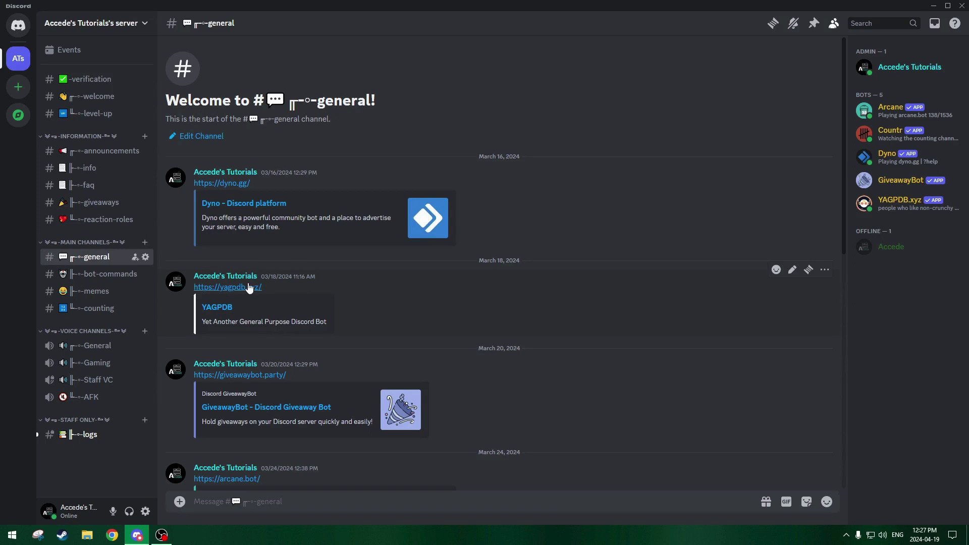
pyautogui.click(231, 289)
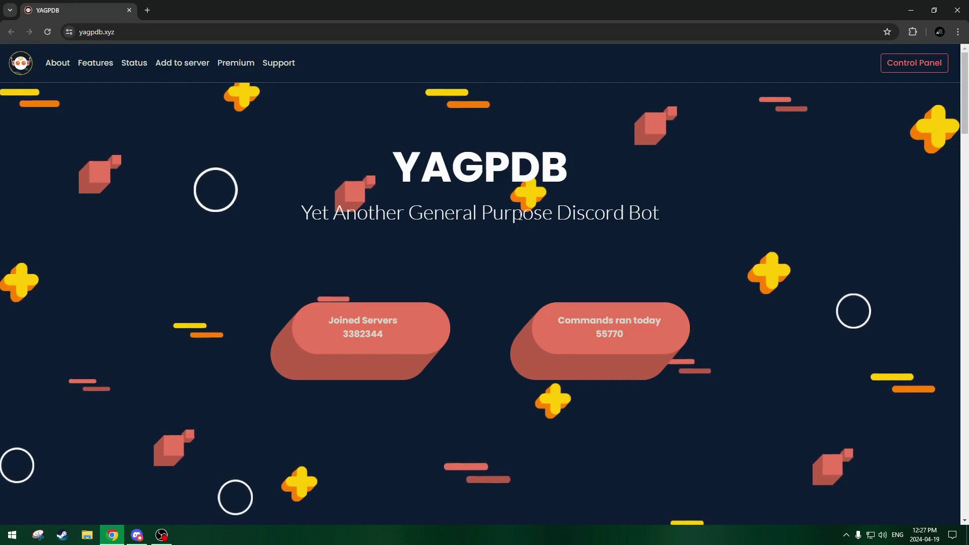
pyautogui.click(922, 69)
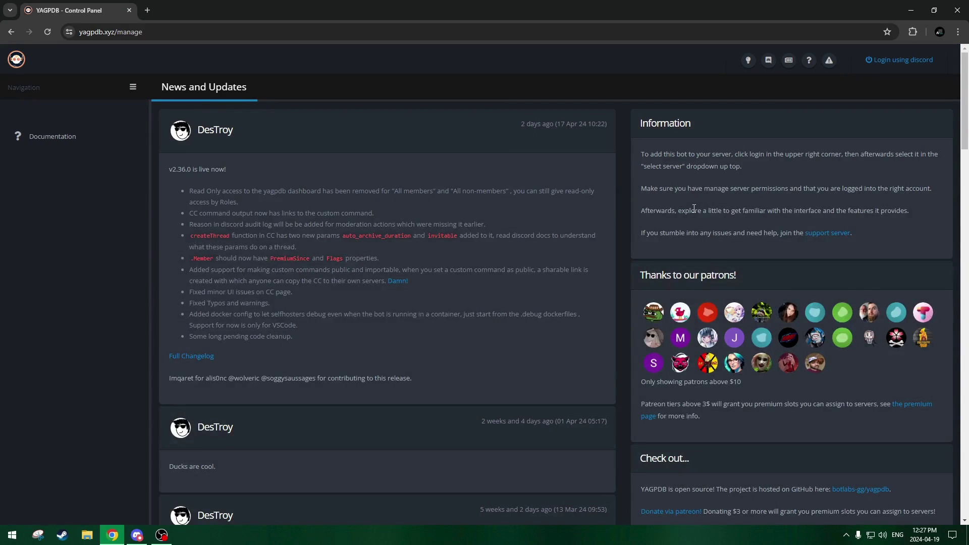
pyautogui.click(903, 60)
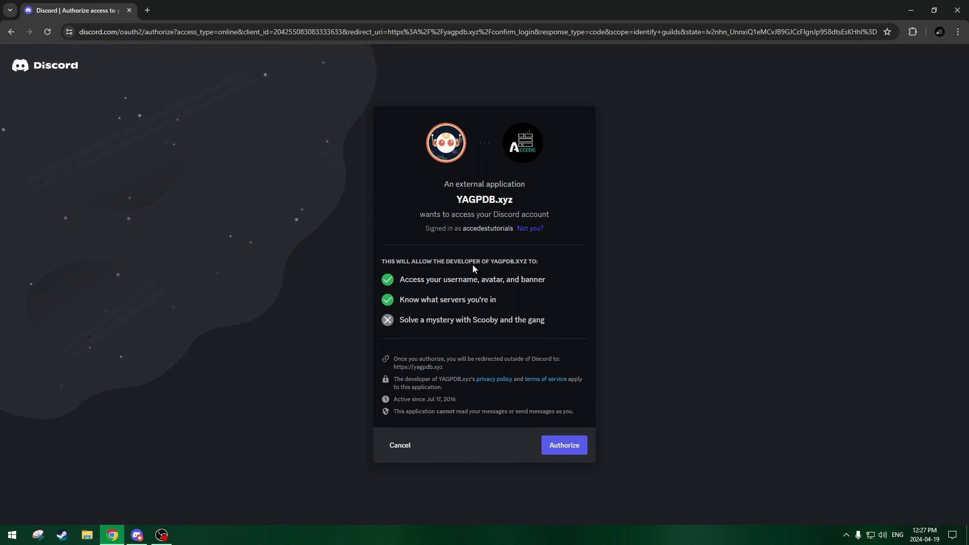
pyautogui.click(575, 444)
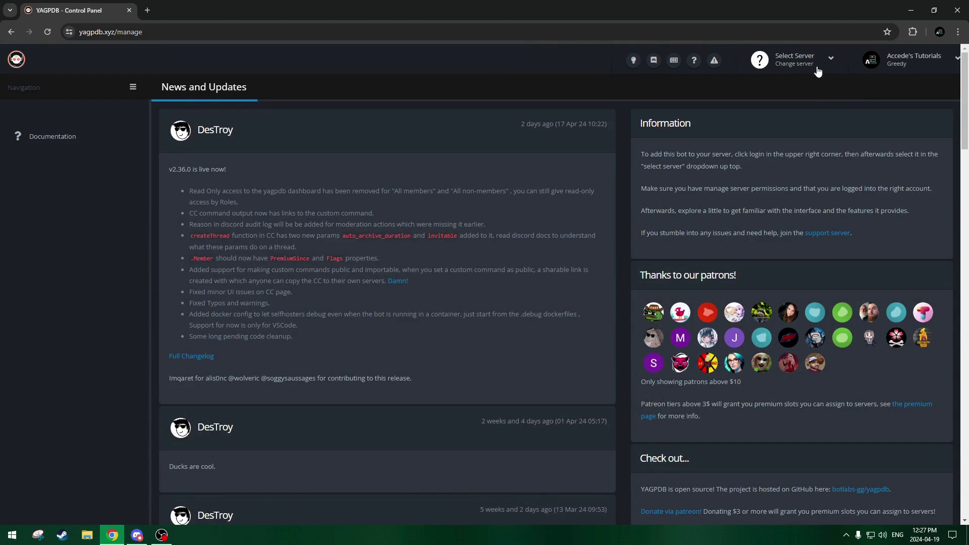
pyautogui.click(817, 70)
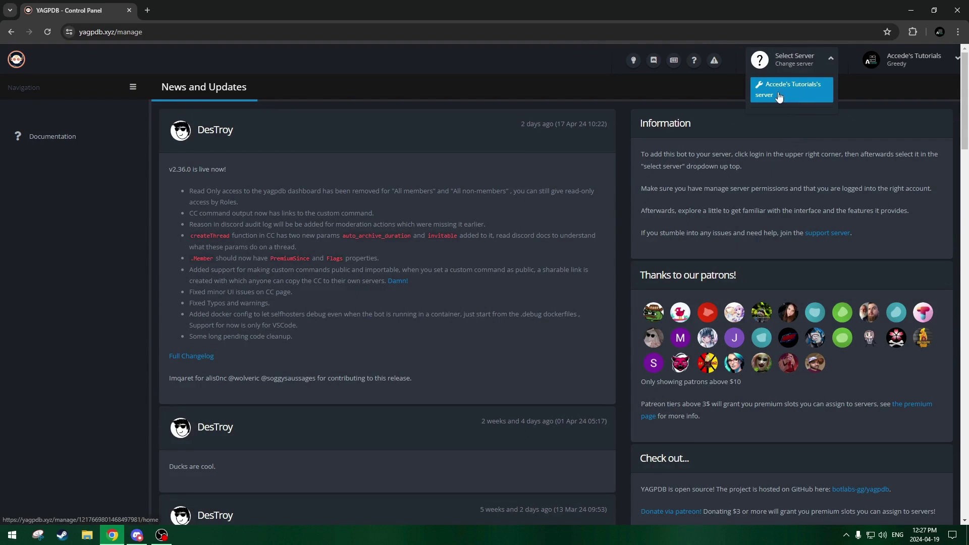
pyautogui.click(808, 98)
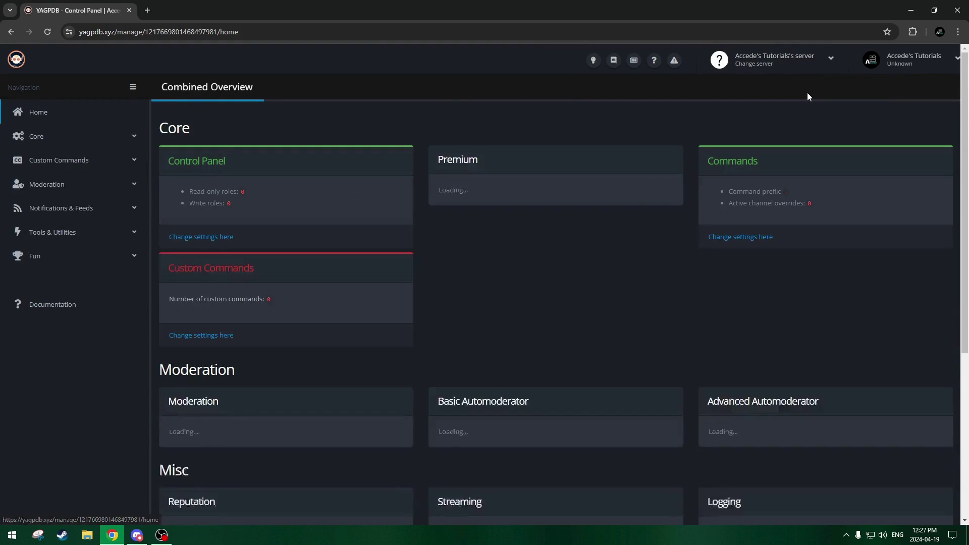
# Open Role Commands under Tools & Utilities and view the ungrouped role commands
pyautogui.click(134, 212)
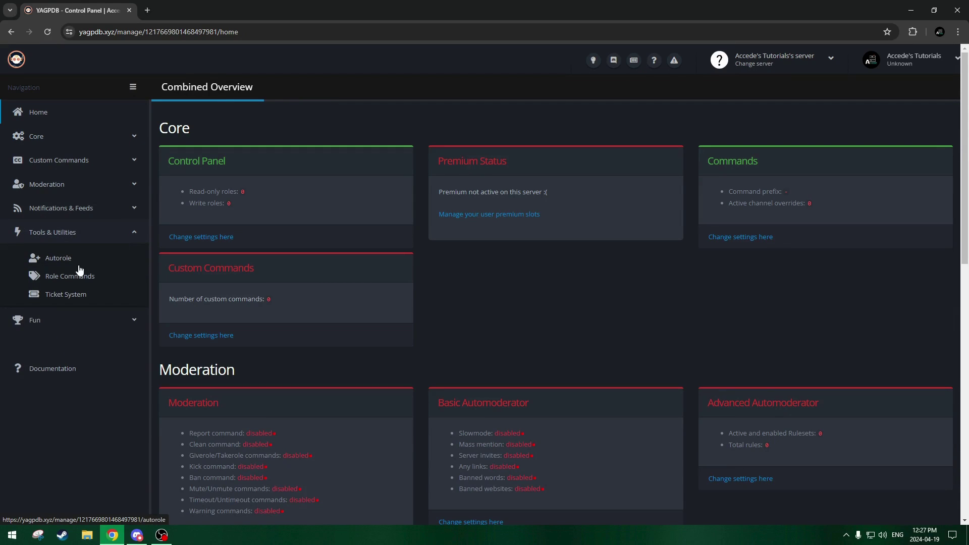
pyautogui.click(80, 276)
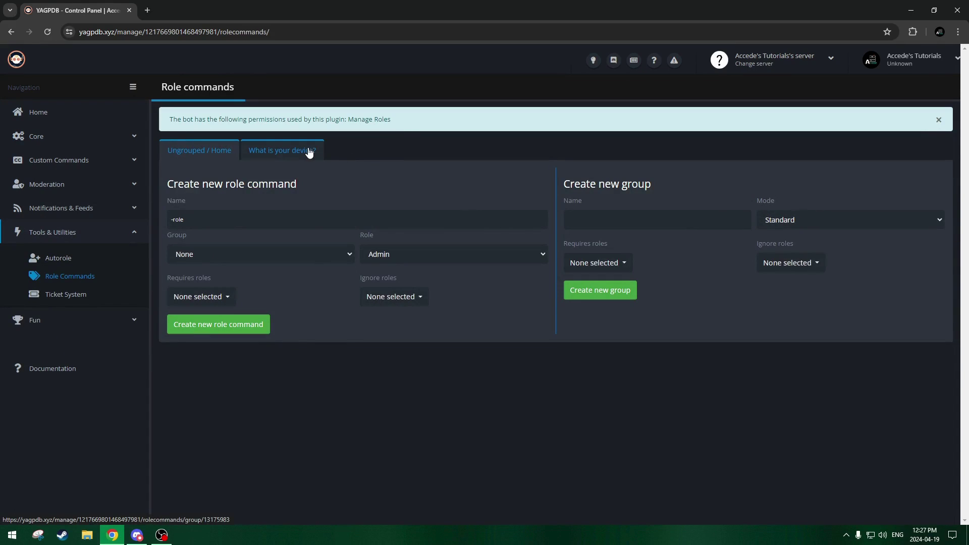
pyautogui.click(283, 151)
pyautogui.scroll(-5, 411, 239)
pyautogui.scroll(6, 411, 237)
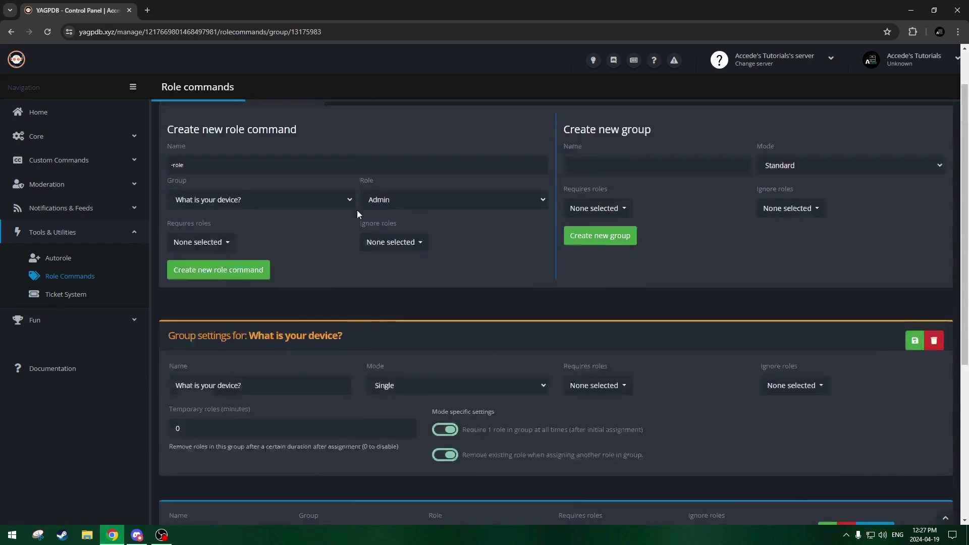
pyautogui.click(220, 151)
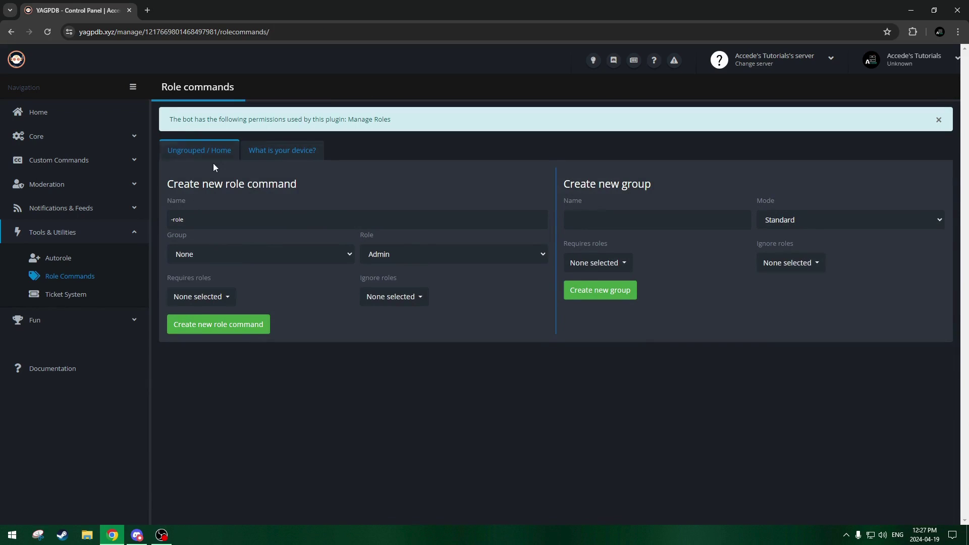
# Create a Single-mode role group named Verified, requiring 1 role at all times
pyautogui.click(592, 219)
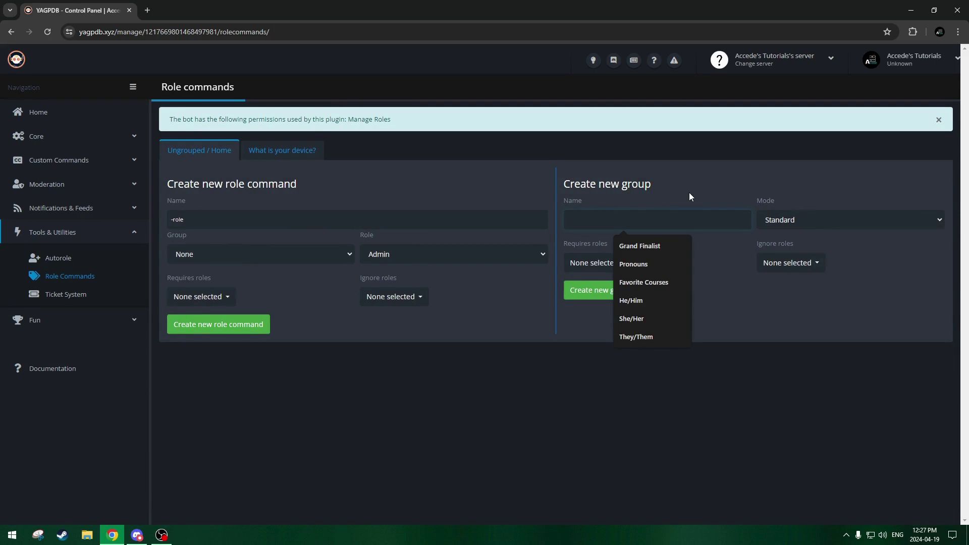
pyautogui.write('Veriri')
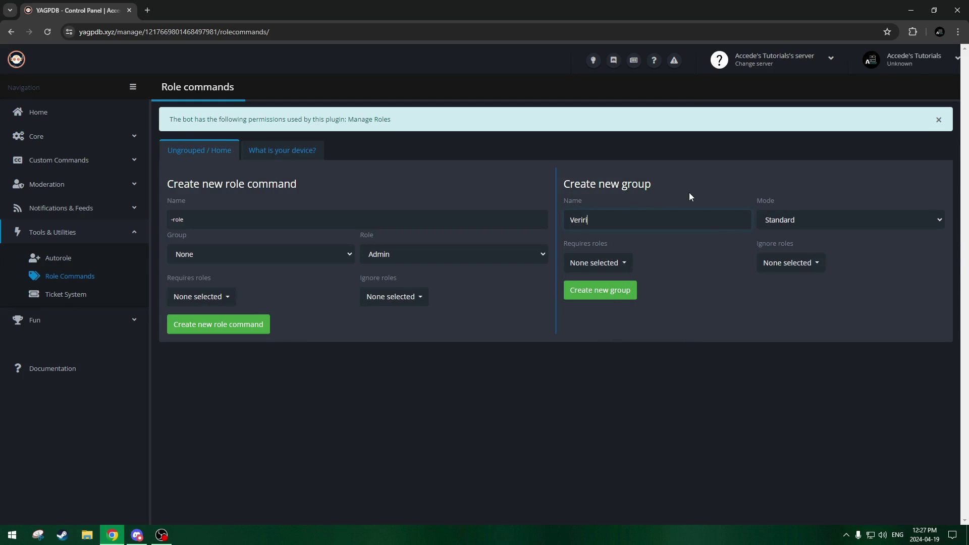
pyautogui.press('BackSpace')
pyautogui.press('BackSpace')
pyautogui.write('fied')
pyautogui.click(801, 218)
pyautogui.click(772, 243)
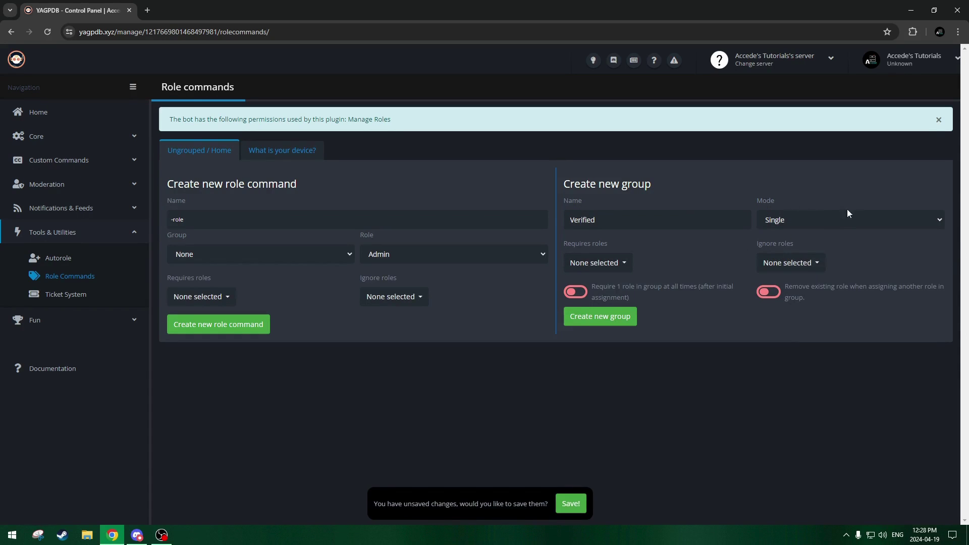
pyautogui.click(608, 315)
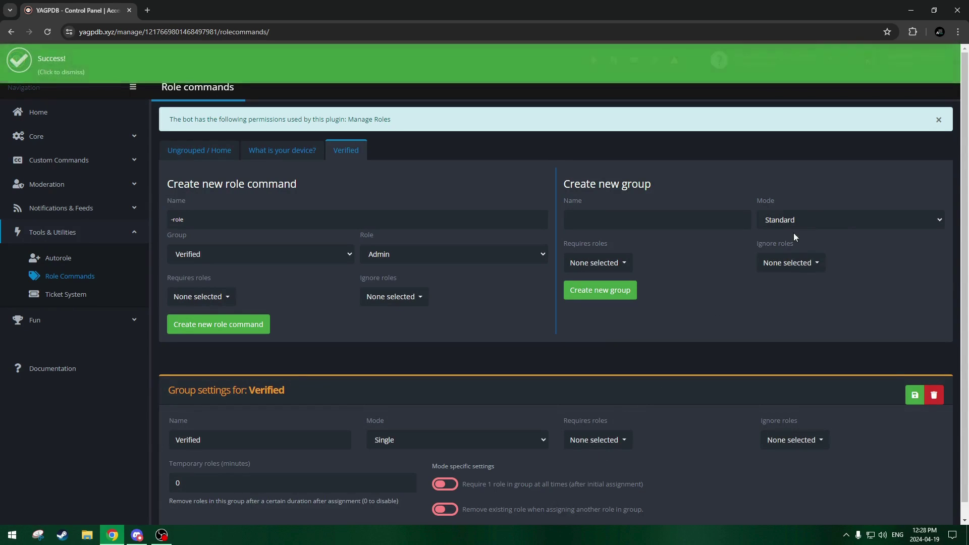
pyautogui.scroll(-1, 583, 369)
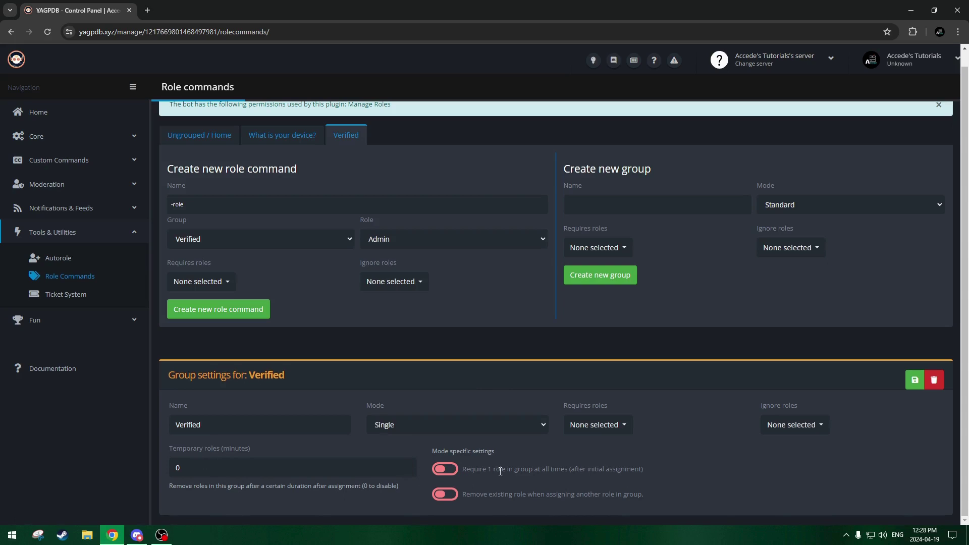
pyautogui.click(448, 469)
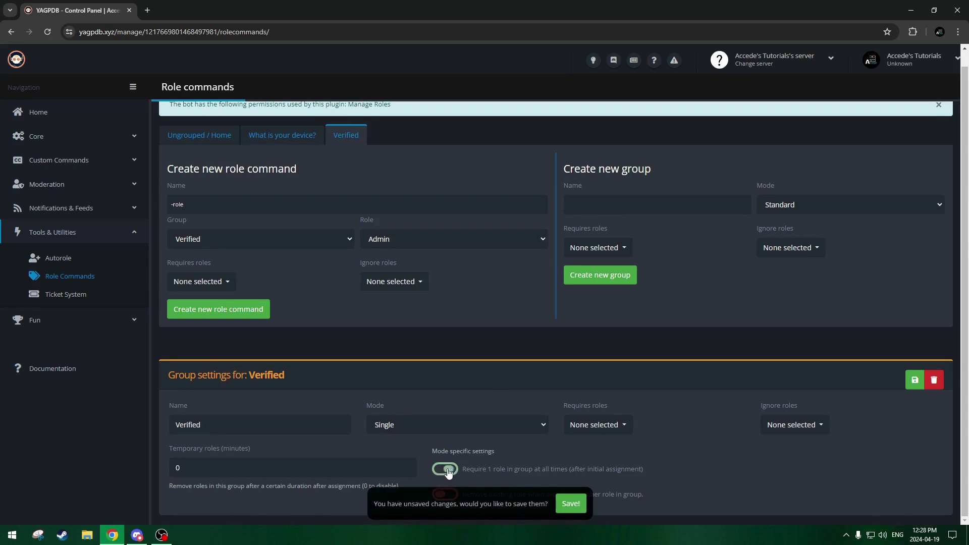
pyautogui.click(574, 503)
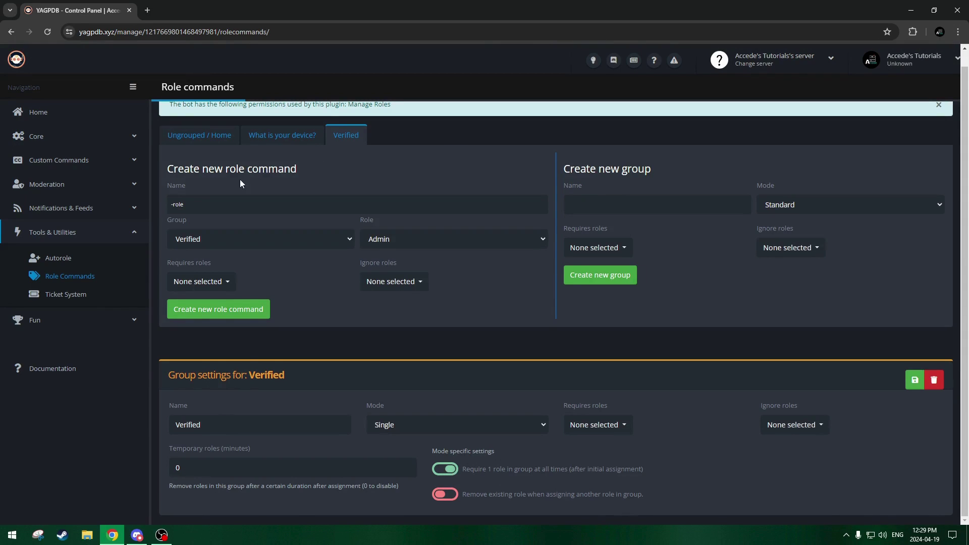
# Create a role command named Verified granting the Verified role in the Verified group
pyautogui.click(282, 198)
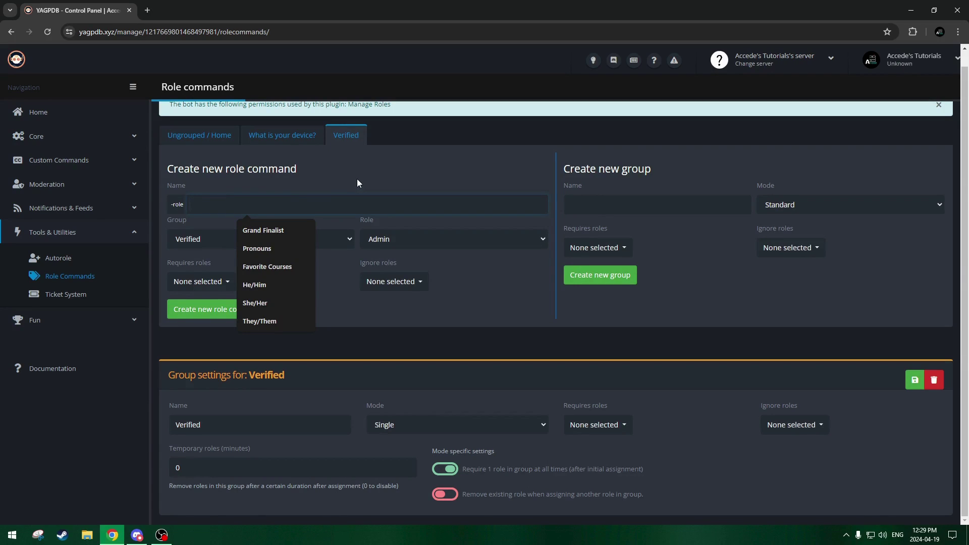
pyautogui.write('Verified')
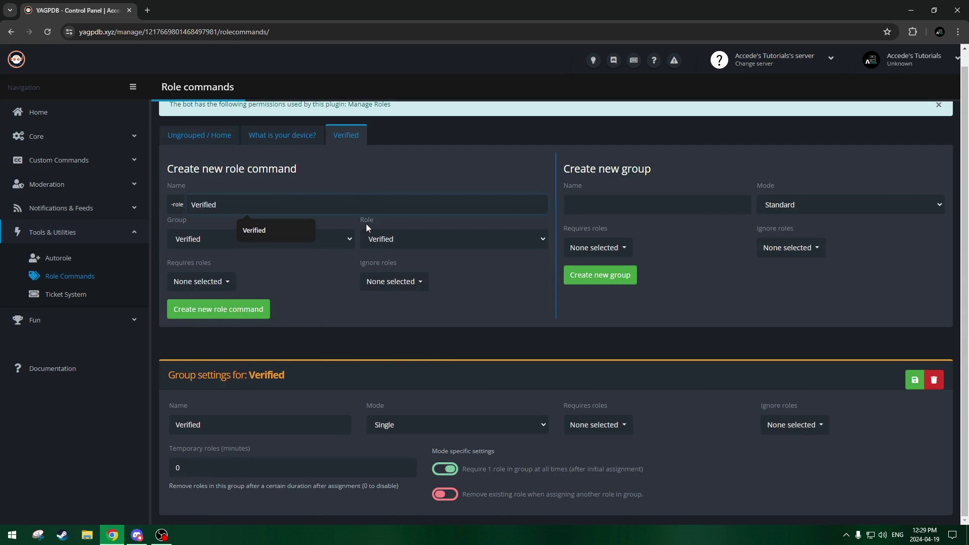
pyautogui.click(375, 236)
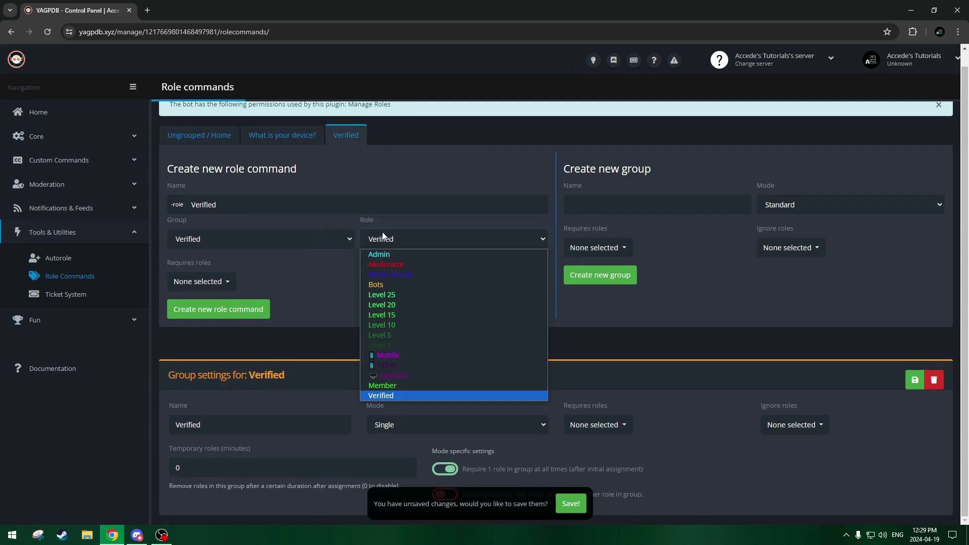
pyautogui.click(386, 395)
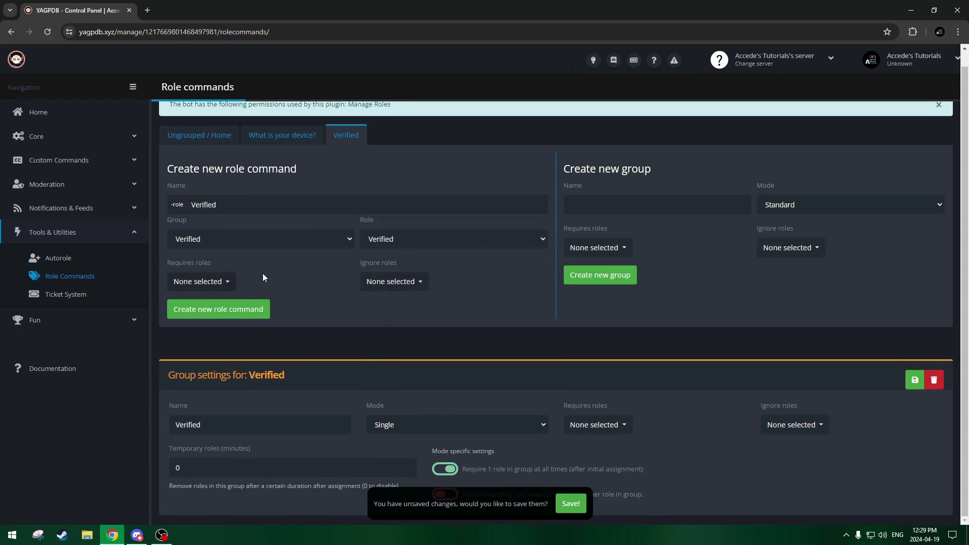
pyautogui.click(225, 309)
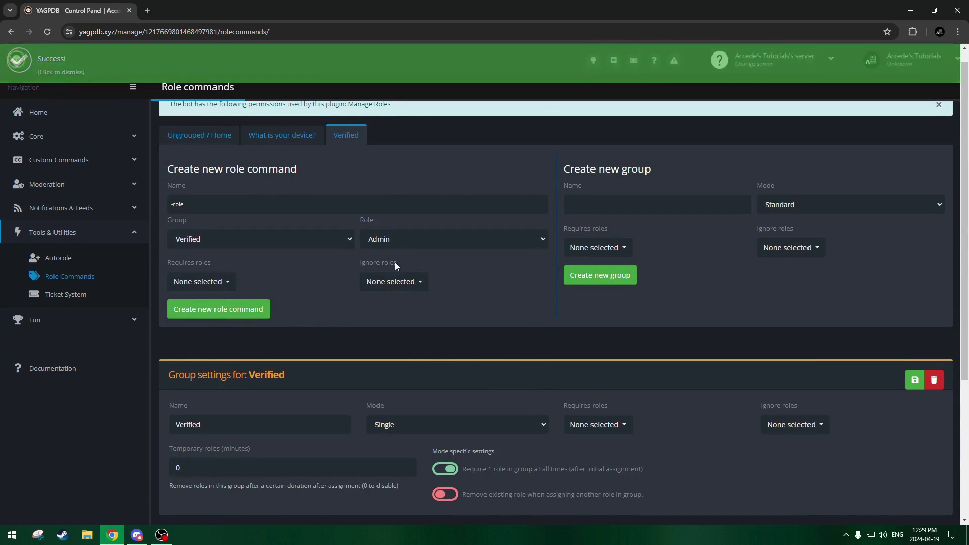
pyautogui.scroll(-4, 396, 260)
pyautogui.scroll(4, 378, 343)
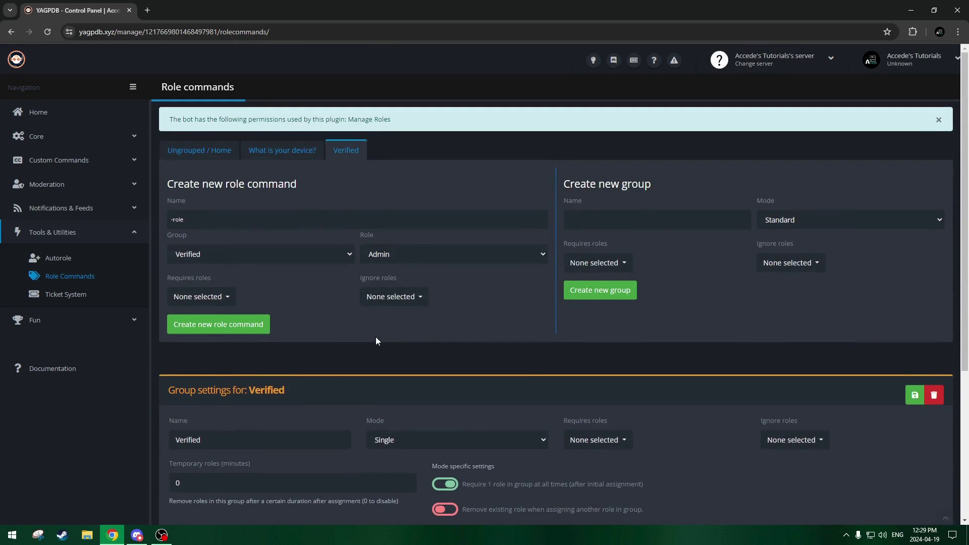
# In the ✅-verification channel, run /rolemenu create for the Verified role group
pyautogui.click(137, 535)
pyautogui.scroll(-10, 407, 316)
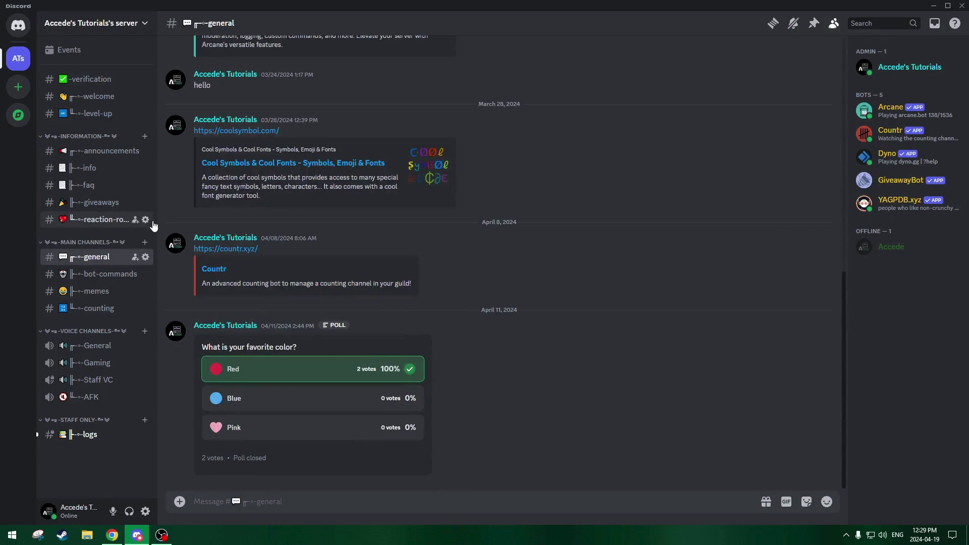
pyautogui.click(120, 82)
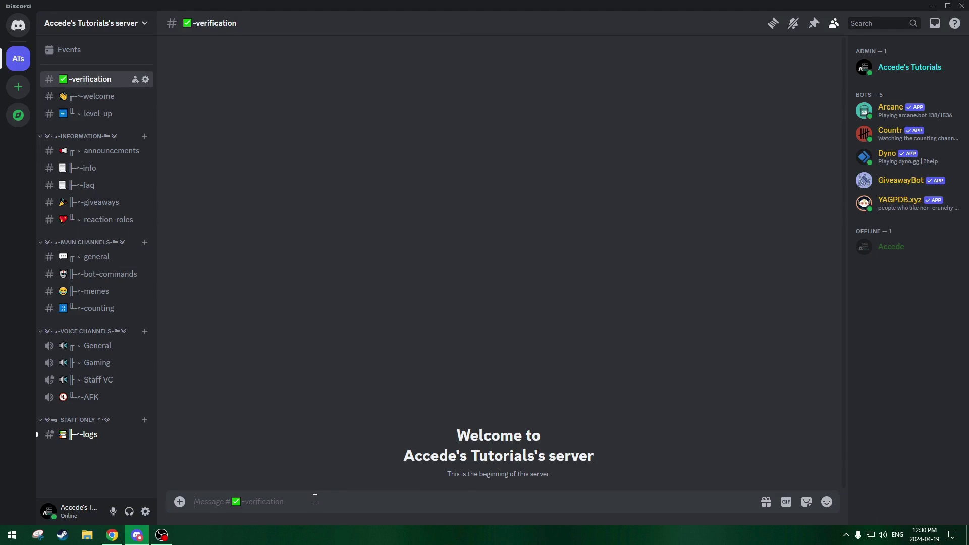
pyautogui.write('/role')
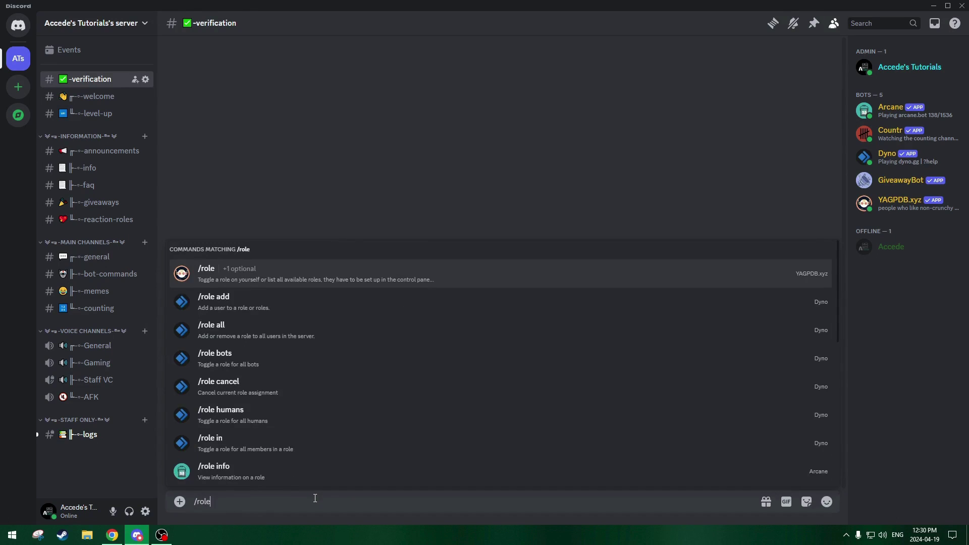
pyautogui.write('menu create')
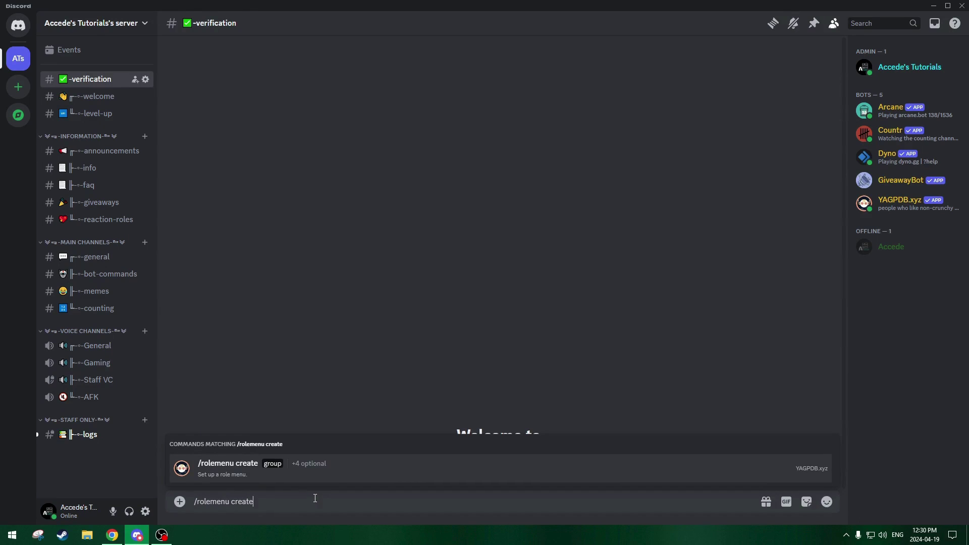
pyautogui.press('Tab')
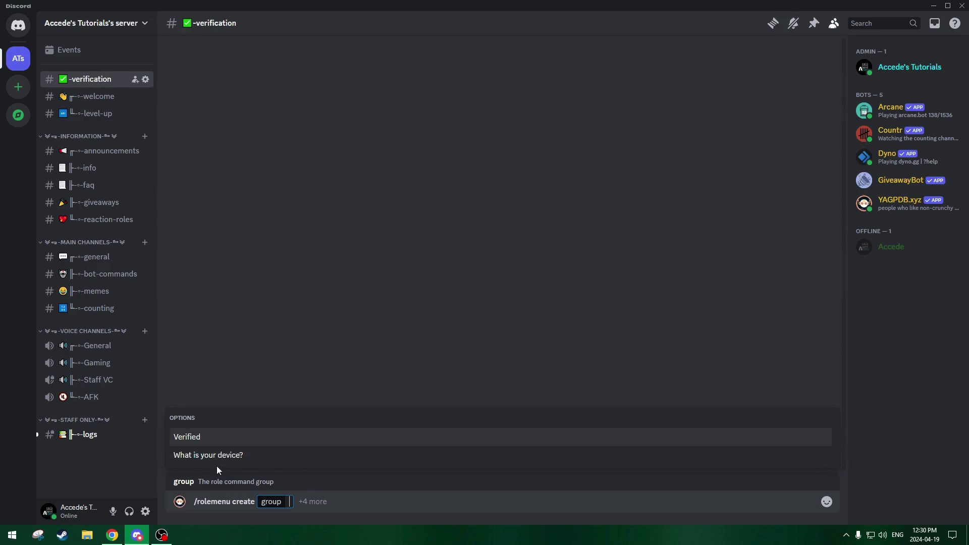
pyautogui.click(221, 440)
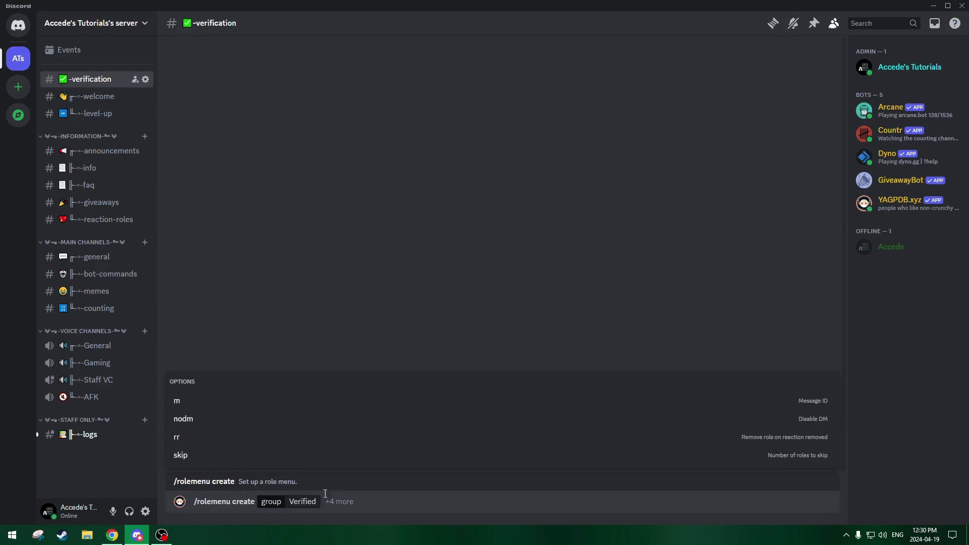
pyautogui.press('Return')
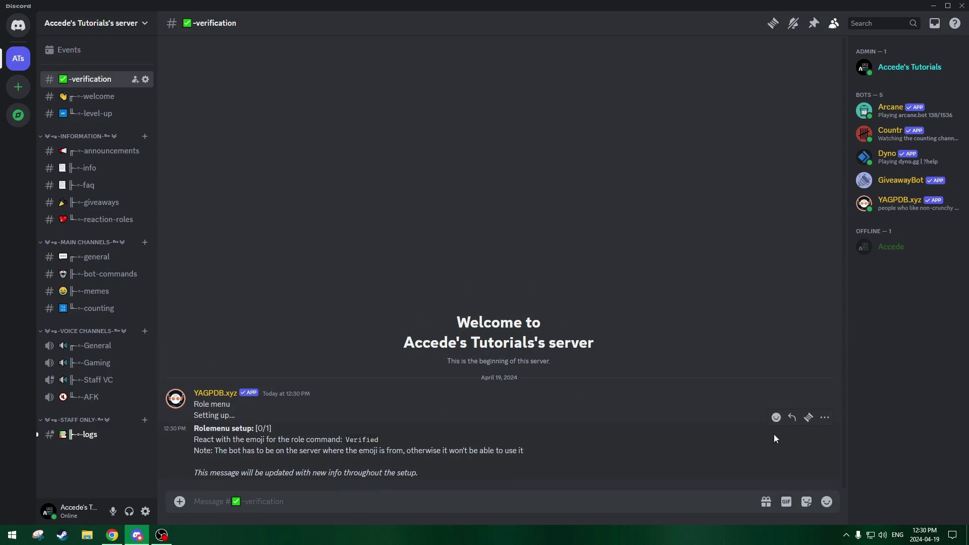
# React to the setup message with the green ✅ check emoji
pyautogui.click(776, 417)
pyautogui.write('check')
pyautogui.click(601, 313)
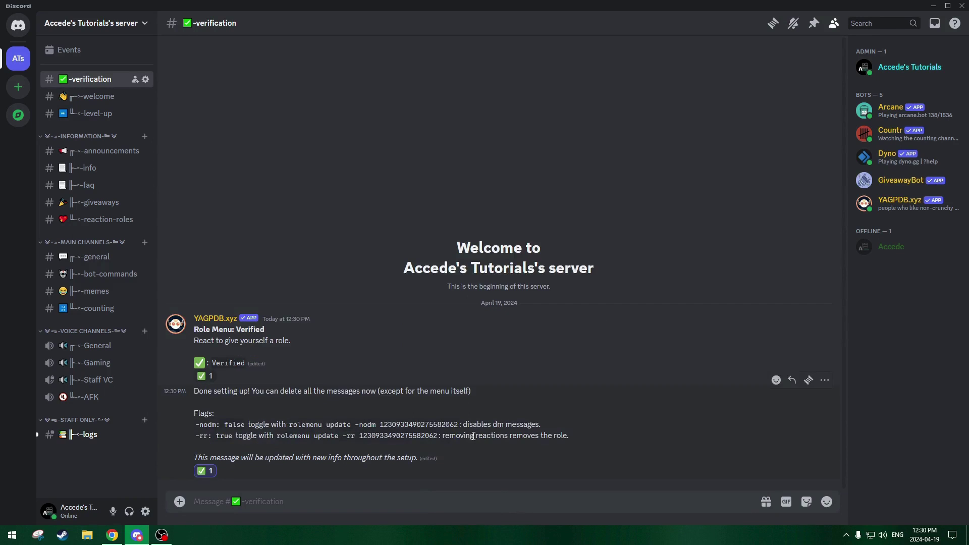
# Delete the YAGPDB setup message from the verification channel
pyautogui.rightClick(456, 440)
pyautogui.click(500, 489)
pyautogui.click(559, 402)
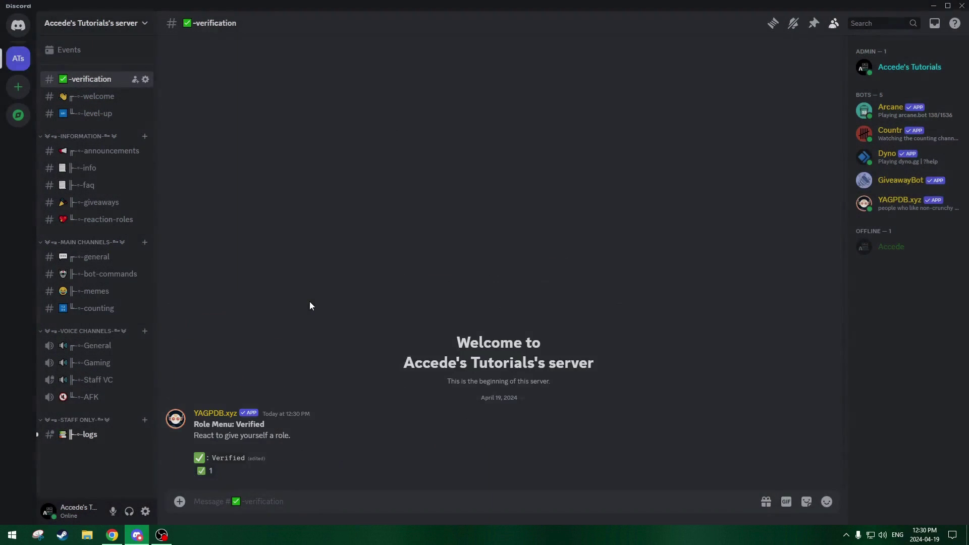
pyautogui.moveTo(204, 428); pyautogui.dragTo(255, 427)
pyautogui.click(230, 433)
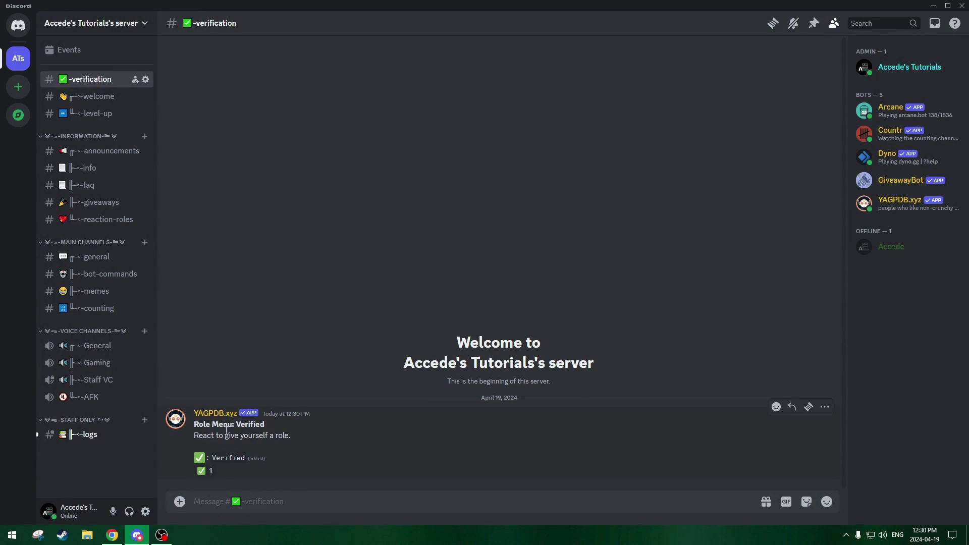
# Claim the Verified role via the ✅ reaction and read the bot's confirmation DM
pyautogui.click(201, 471)
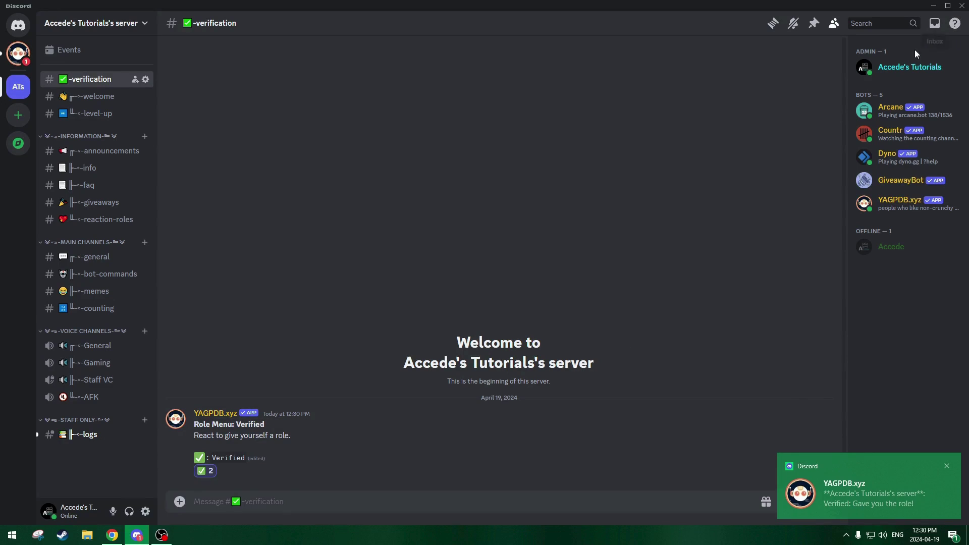
pyautogui.click(861, 459)
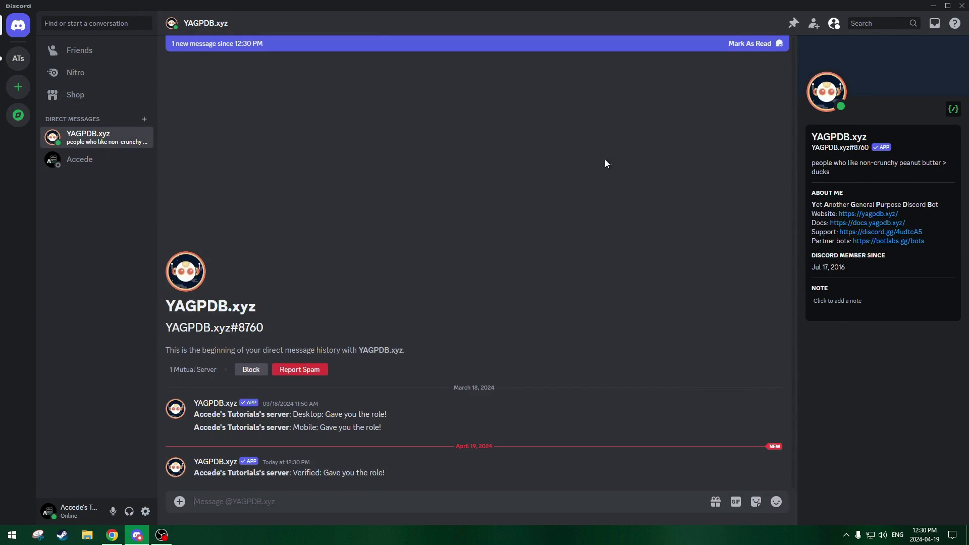
pyautogui.click(749, 45)
pyautogui.click(18, 58)
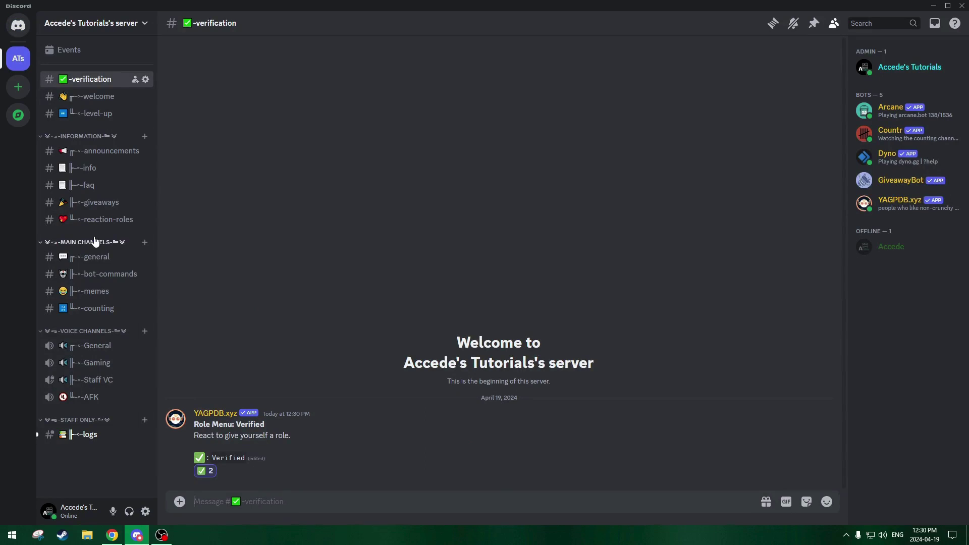
# Check your own profile for the Verified role, then glance at the offline member's profile
pyautogui.click(873, 67)
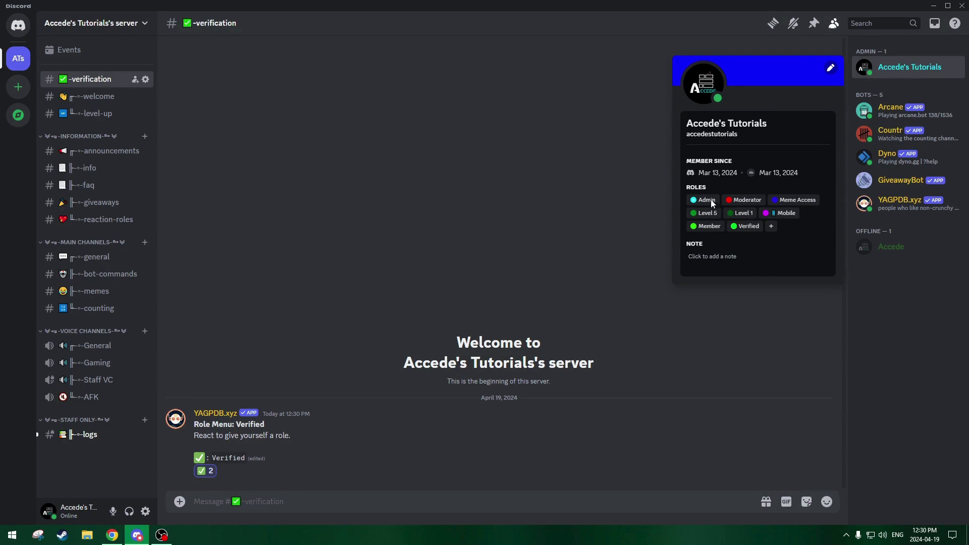
pyautogui.click(568, 217)
pyautogui.click(896, 248)
pyautogui.click(894, 252)
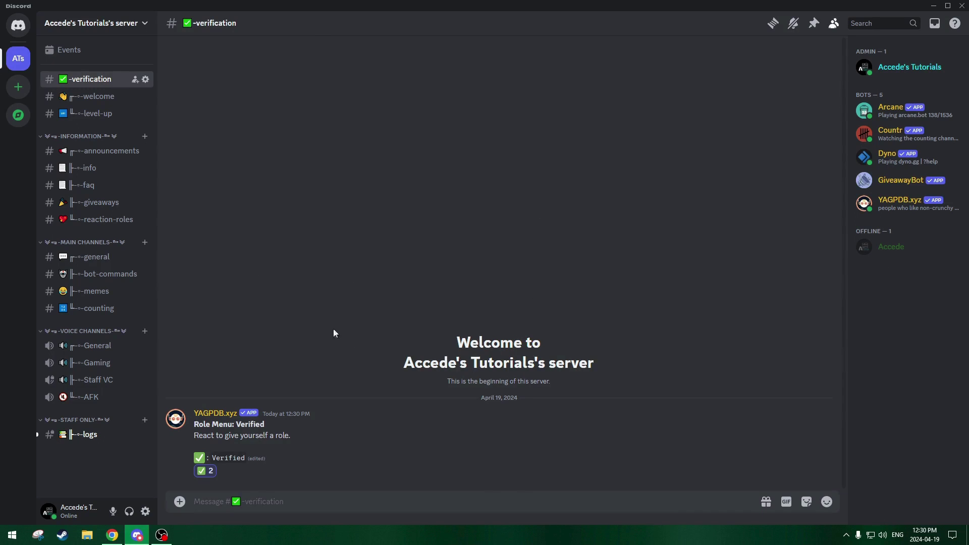
# Open the logs channel and scroll through Dyno's log entries
pyautogui.click(85, 435)
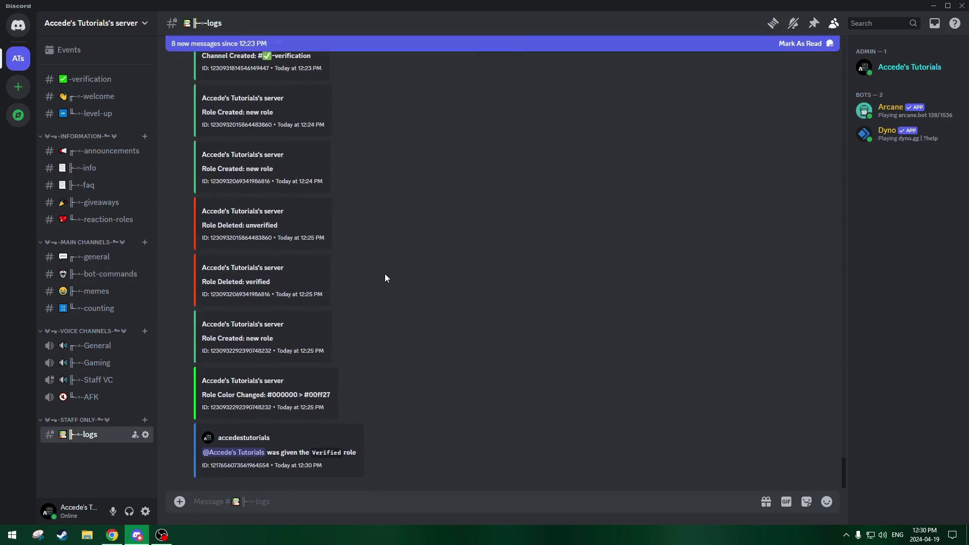
pyautogui.scroll(3, 262, 203)
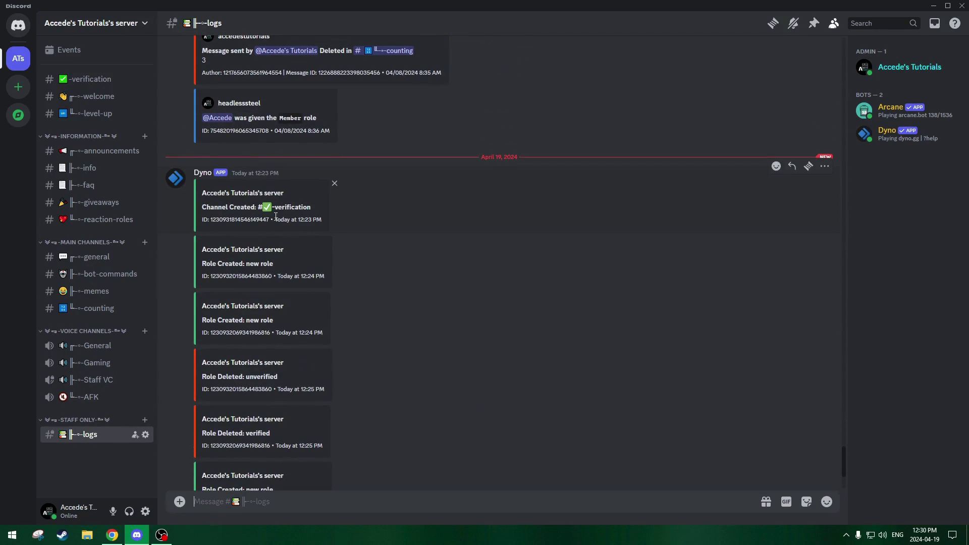
pyautogui.scroll(-3, 282, 217)
pyautogui.scroll(4, 275, 219)
pyautogui.scroll(-1, 286, 273)
pyautogui.scroll(-3, 286, 272)
pyautogui.scroll(2, 201, 132)
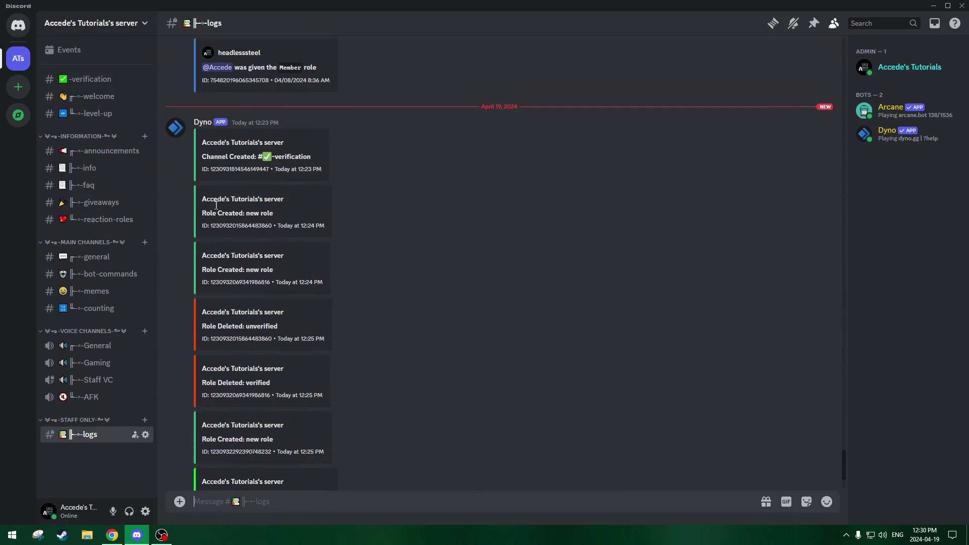
# Inspect the Dyno bot's profile card from its log entry
pyautogui.click(202, 126)
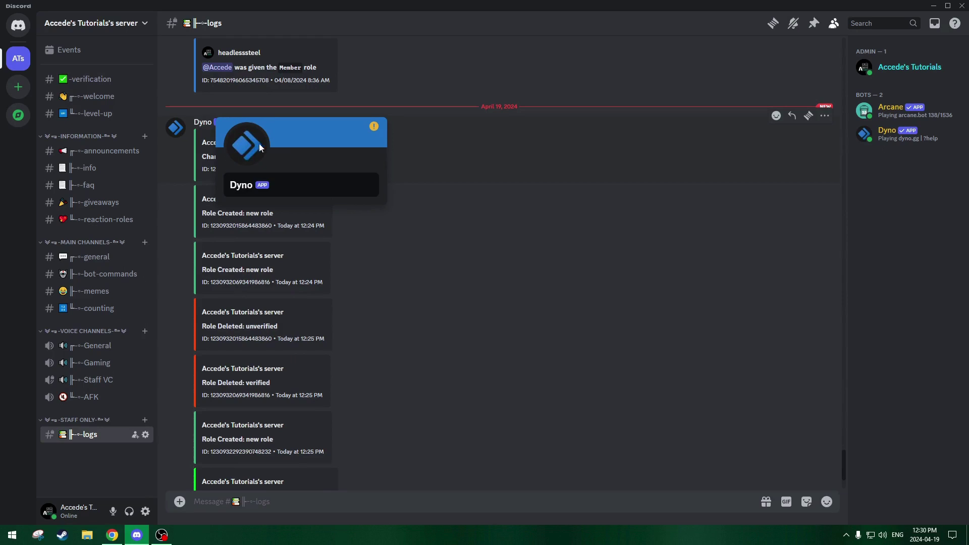
pyautogui.click(377, 217)
pyautogui.click(205, 125)
pyautogui.click(320, 206)
pyautogui.scroll(-2, 428, 219)
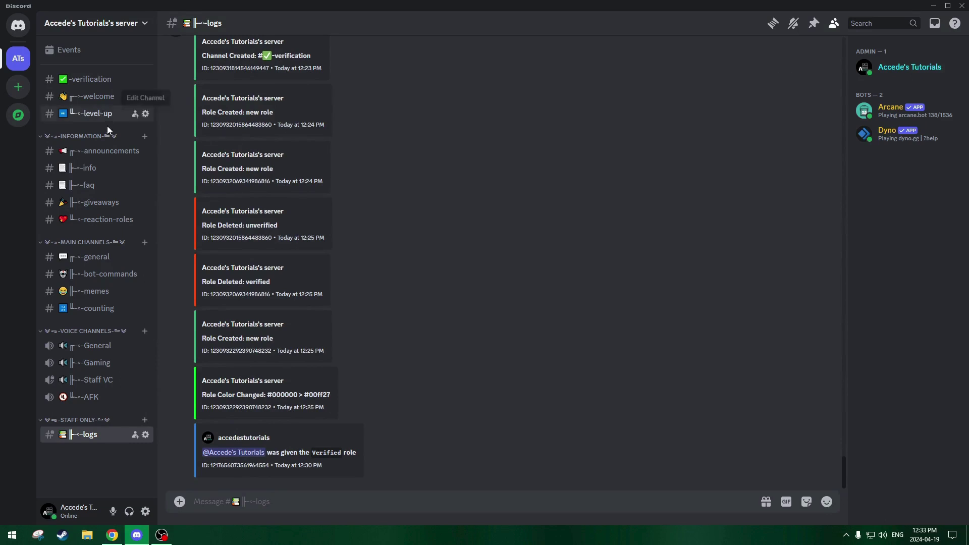
# Glance at the info and general channels, then open the ✅-verification channel's Permissions settings
pyautogui.click(113, 168)
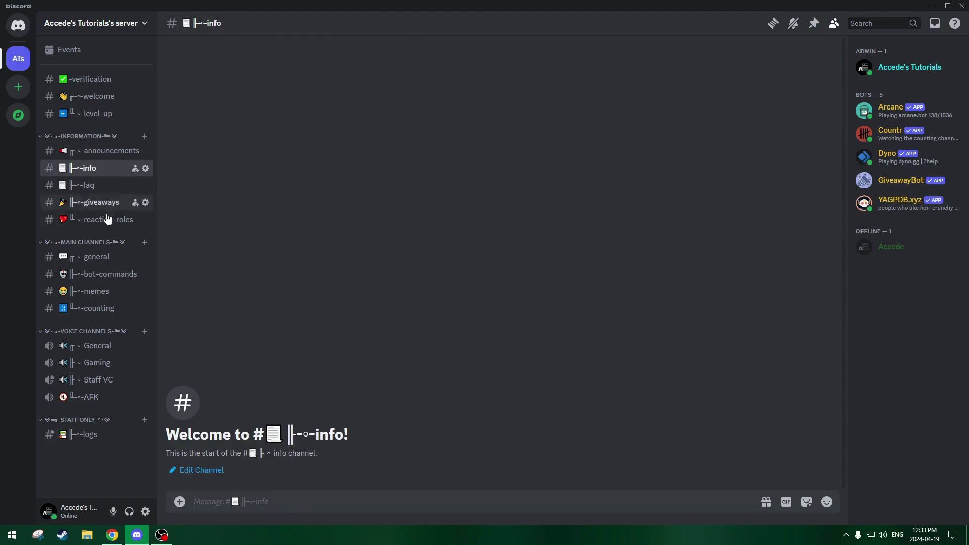
pyautogui.click(103, 264)
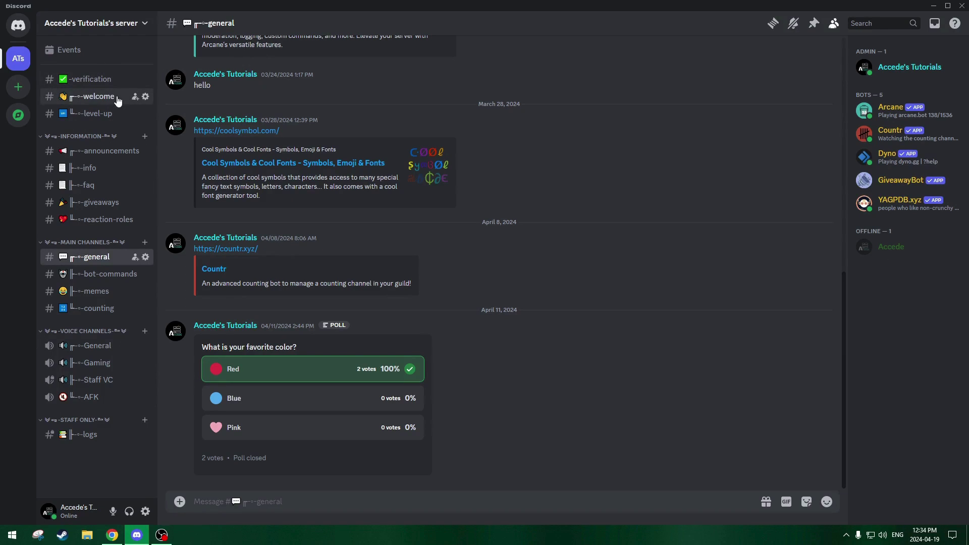
pyautogui.rightClick(107, 87)
pyautogui.click(125, 190)
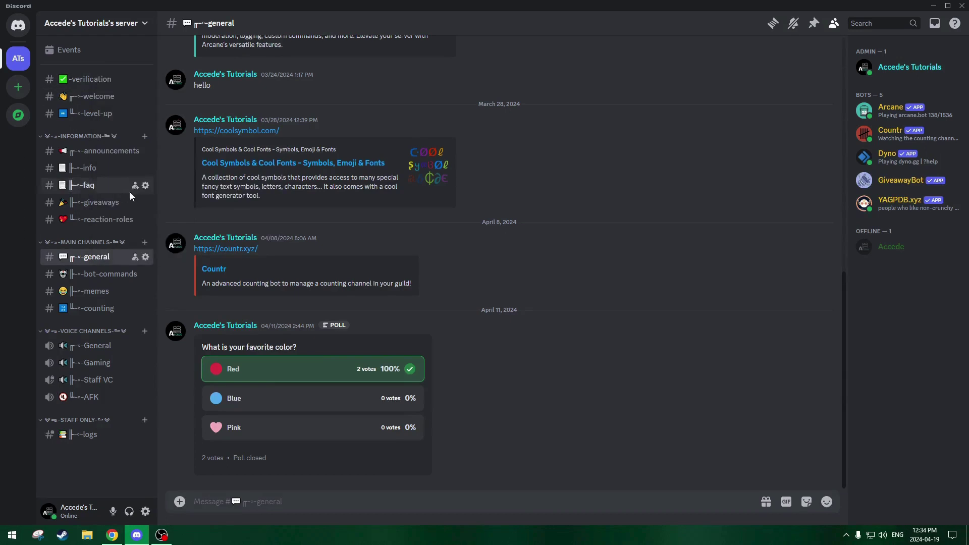
pyautogui.click(260, 78)
pyautogui.click(674, 214)
pyautogui.scroll(-4, 774, 253)
pyautogui.scroll(-4, 714, 266)
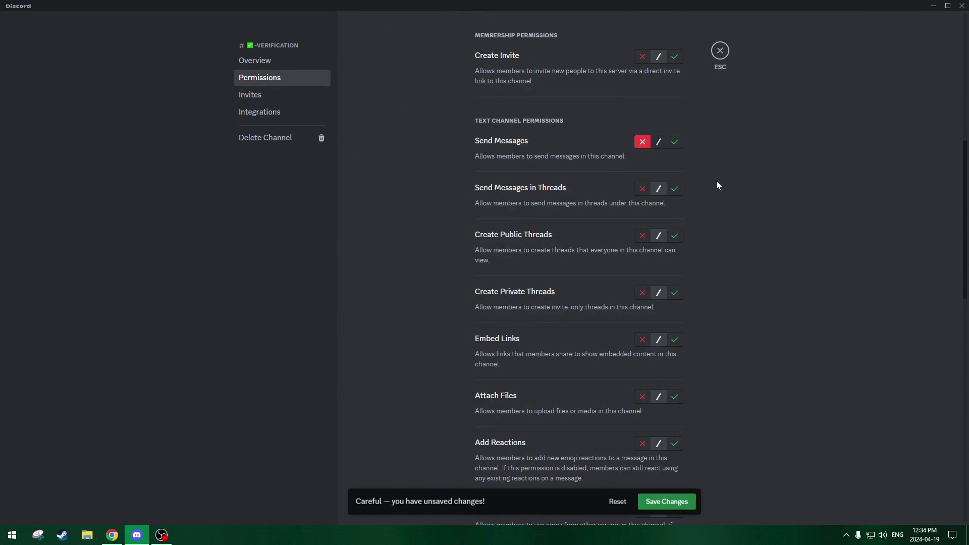
pyautogui.scroll(-6, 716, 181)
pyautogui.scroll(-5, 701, 316)
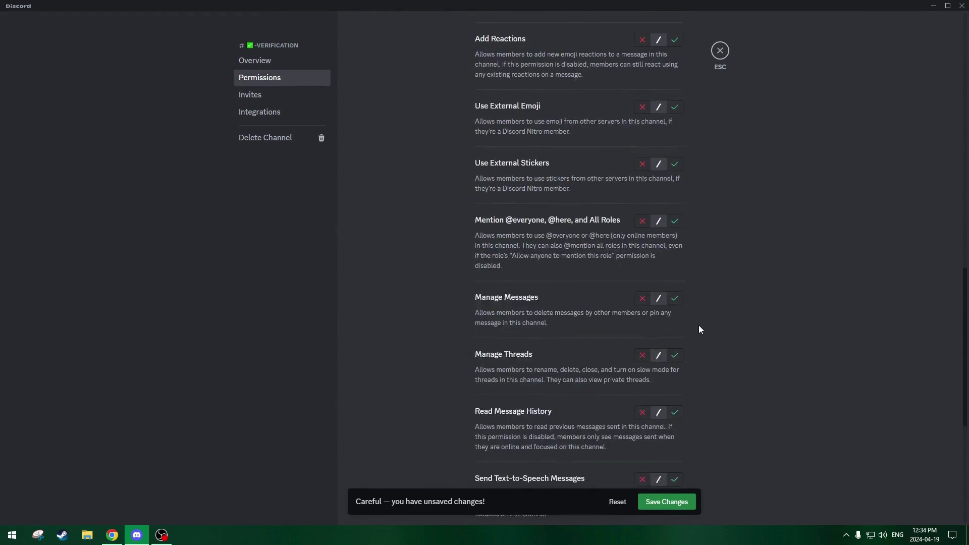
pyautogui.click(660, 504)
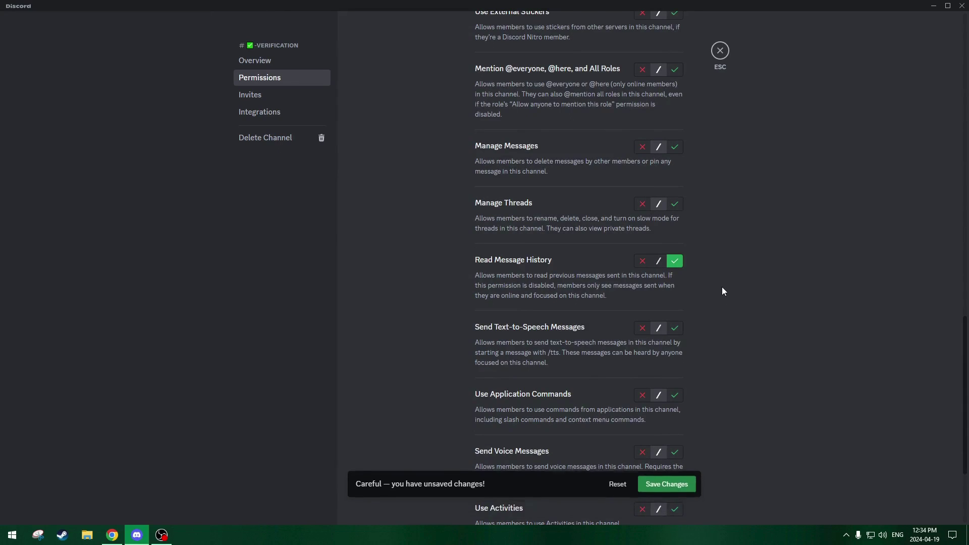
# Add a Verified role override denying View Channel and Read Message History, and save
pyautogui.scroll(20, 722, 280)
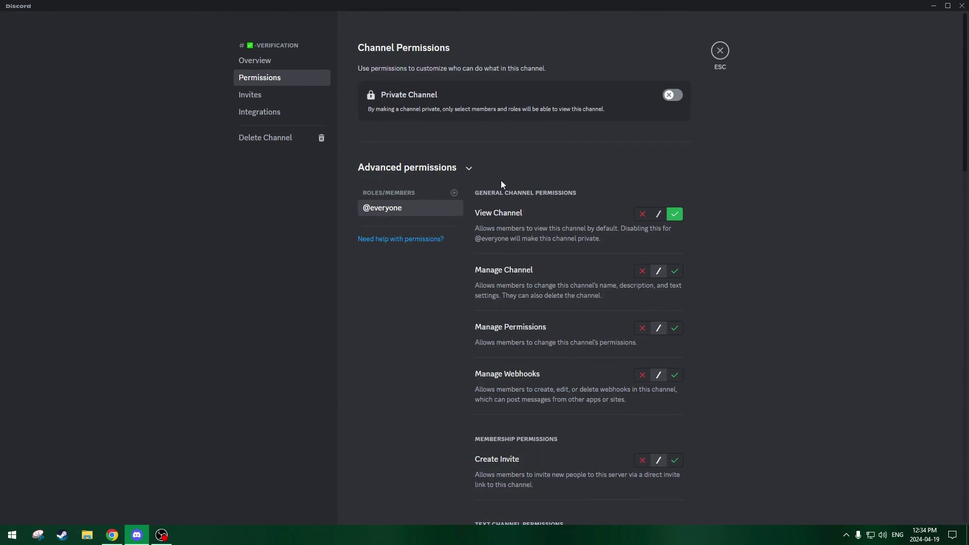
pyautogui.click(454, 193)
pyautogui.scroll(-8, 433, 274)
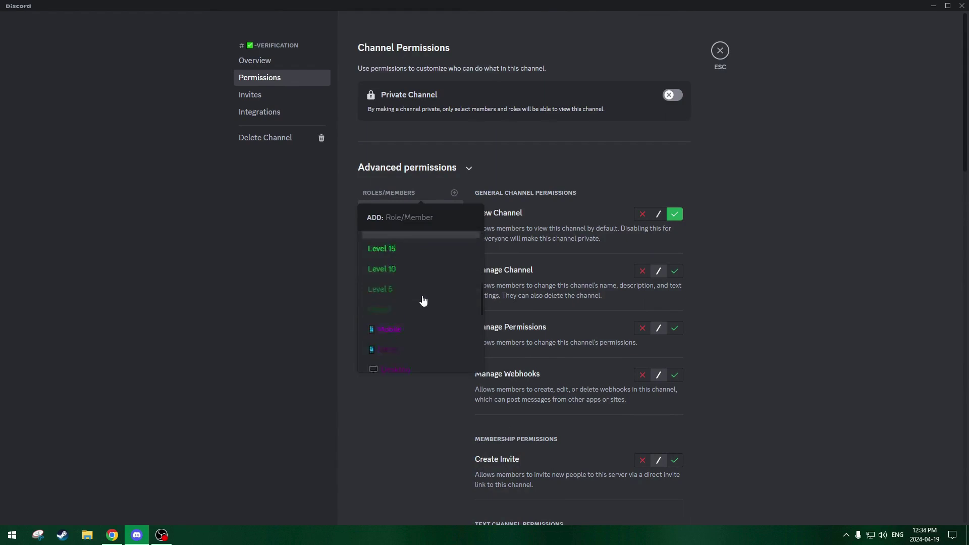
pyautogui.press('Escape')
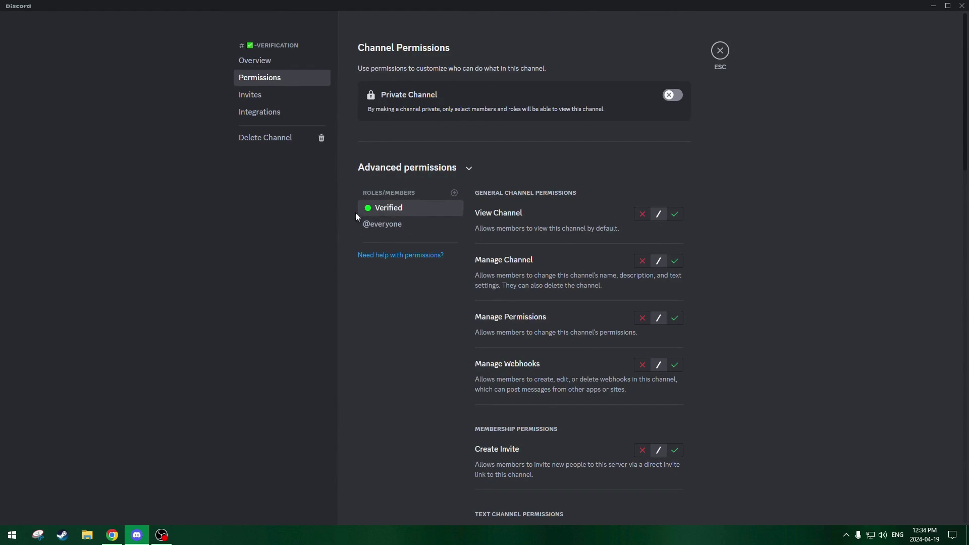
pyautogui.click(638, 214)
pyautogui.scroll(-6, 769, 249)
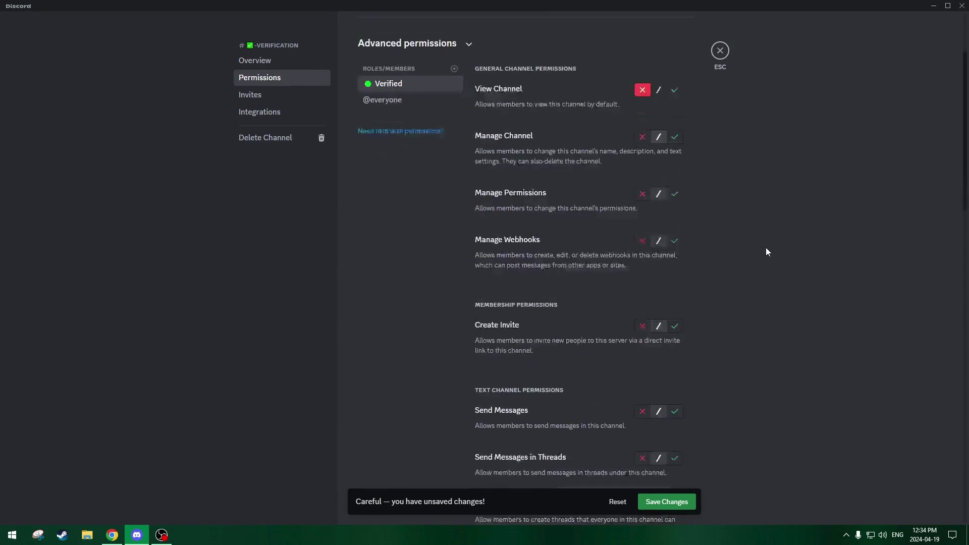
pyautogui.scroll(-10, 717, 241)
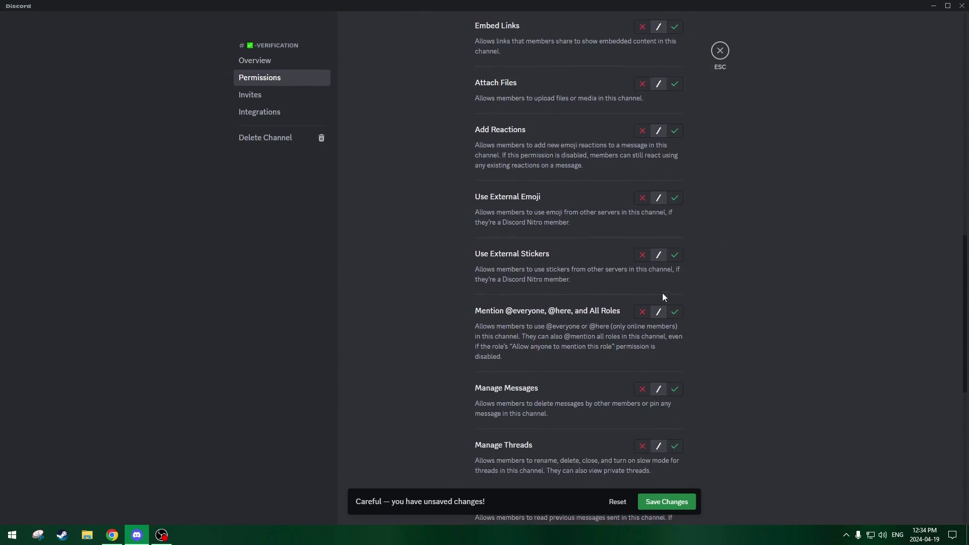
pyautogui.click(642, 301)
pyautogui.click(661, 502)
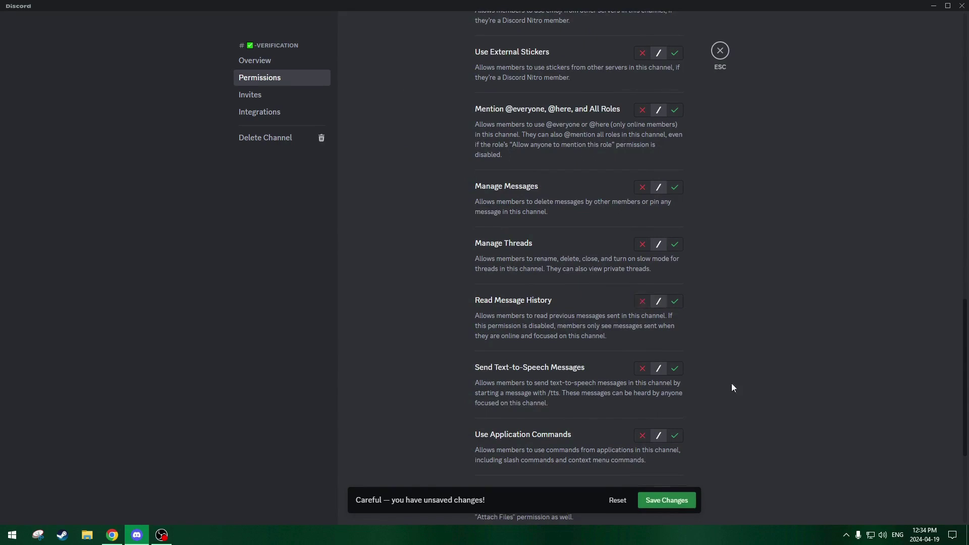